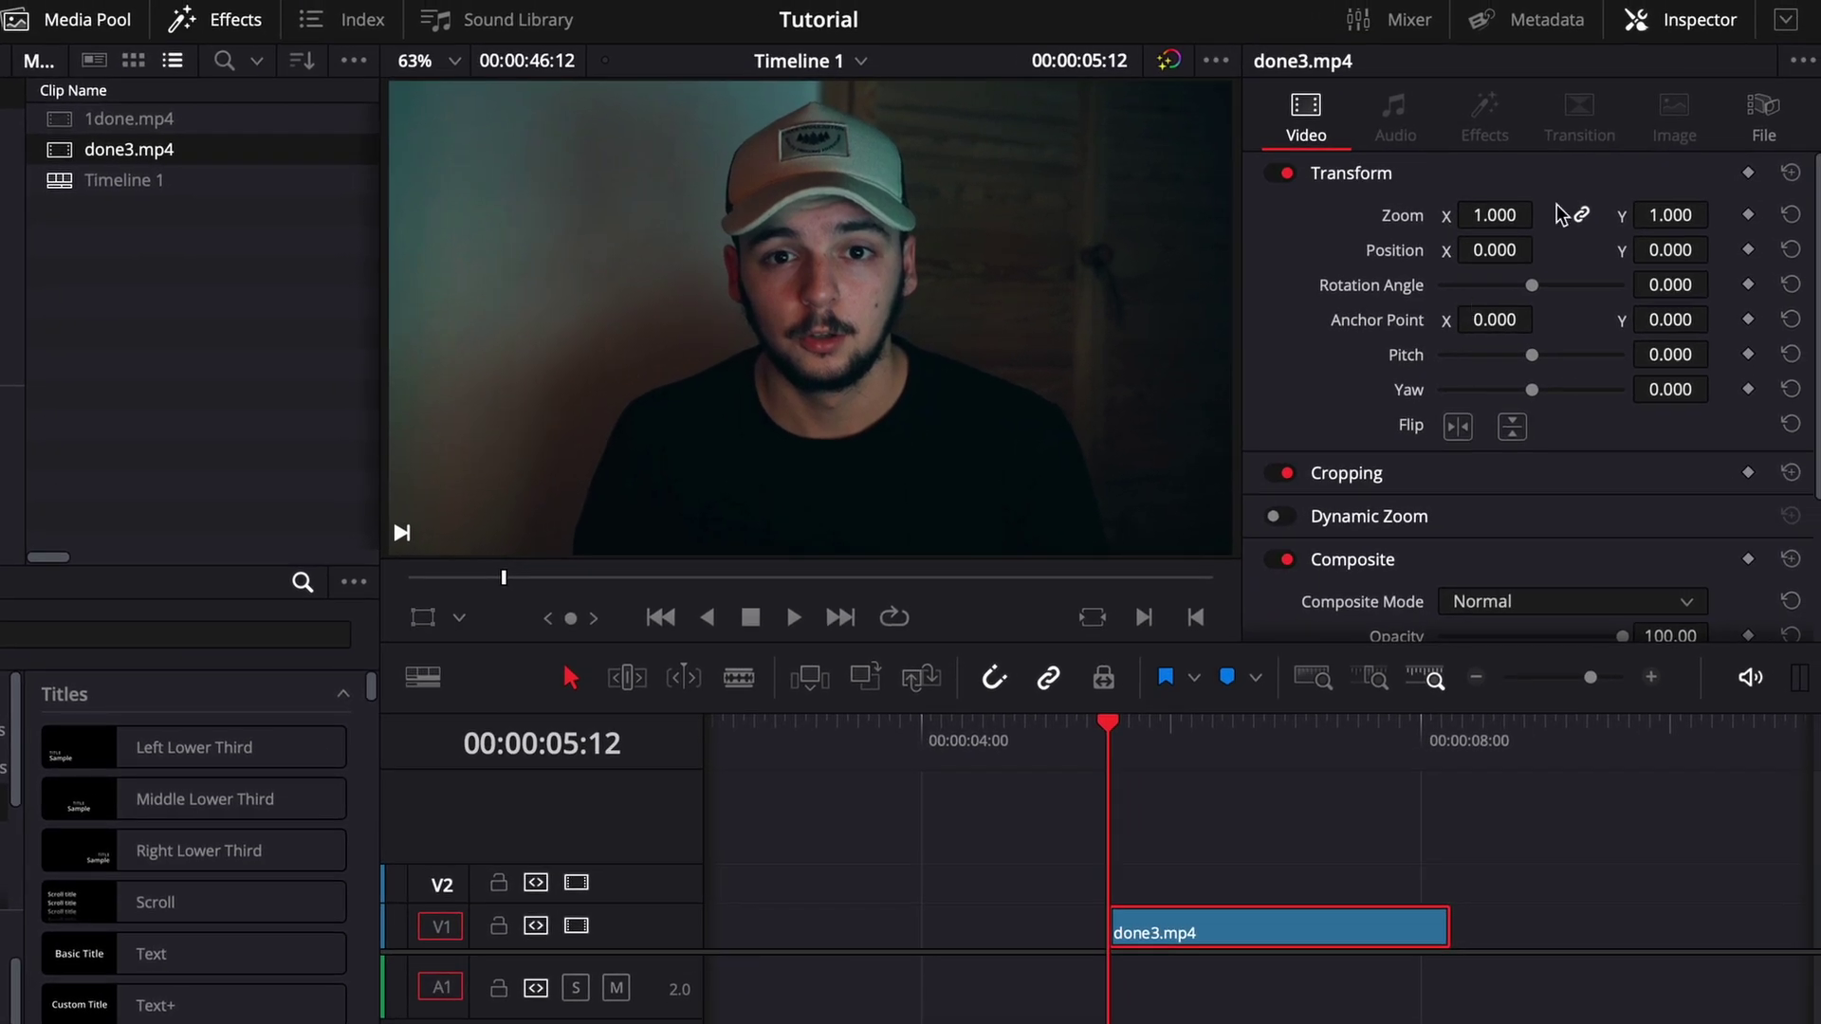
Add a Zoom keyframe at 1.000 on done3.mp4's first frame.
left_click(1684, 40)
left_click(1702, 37)
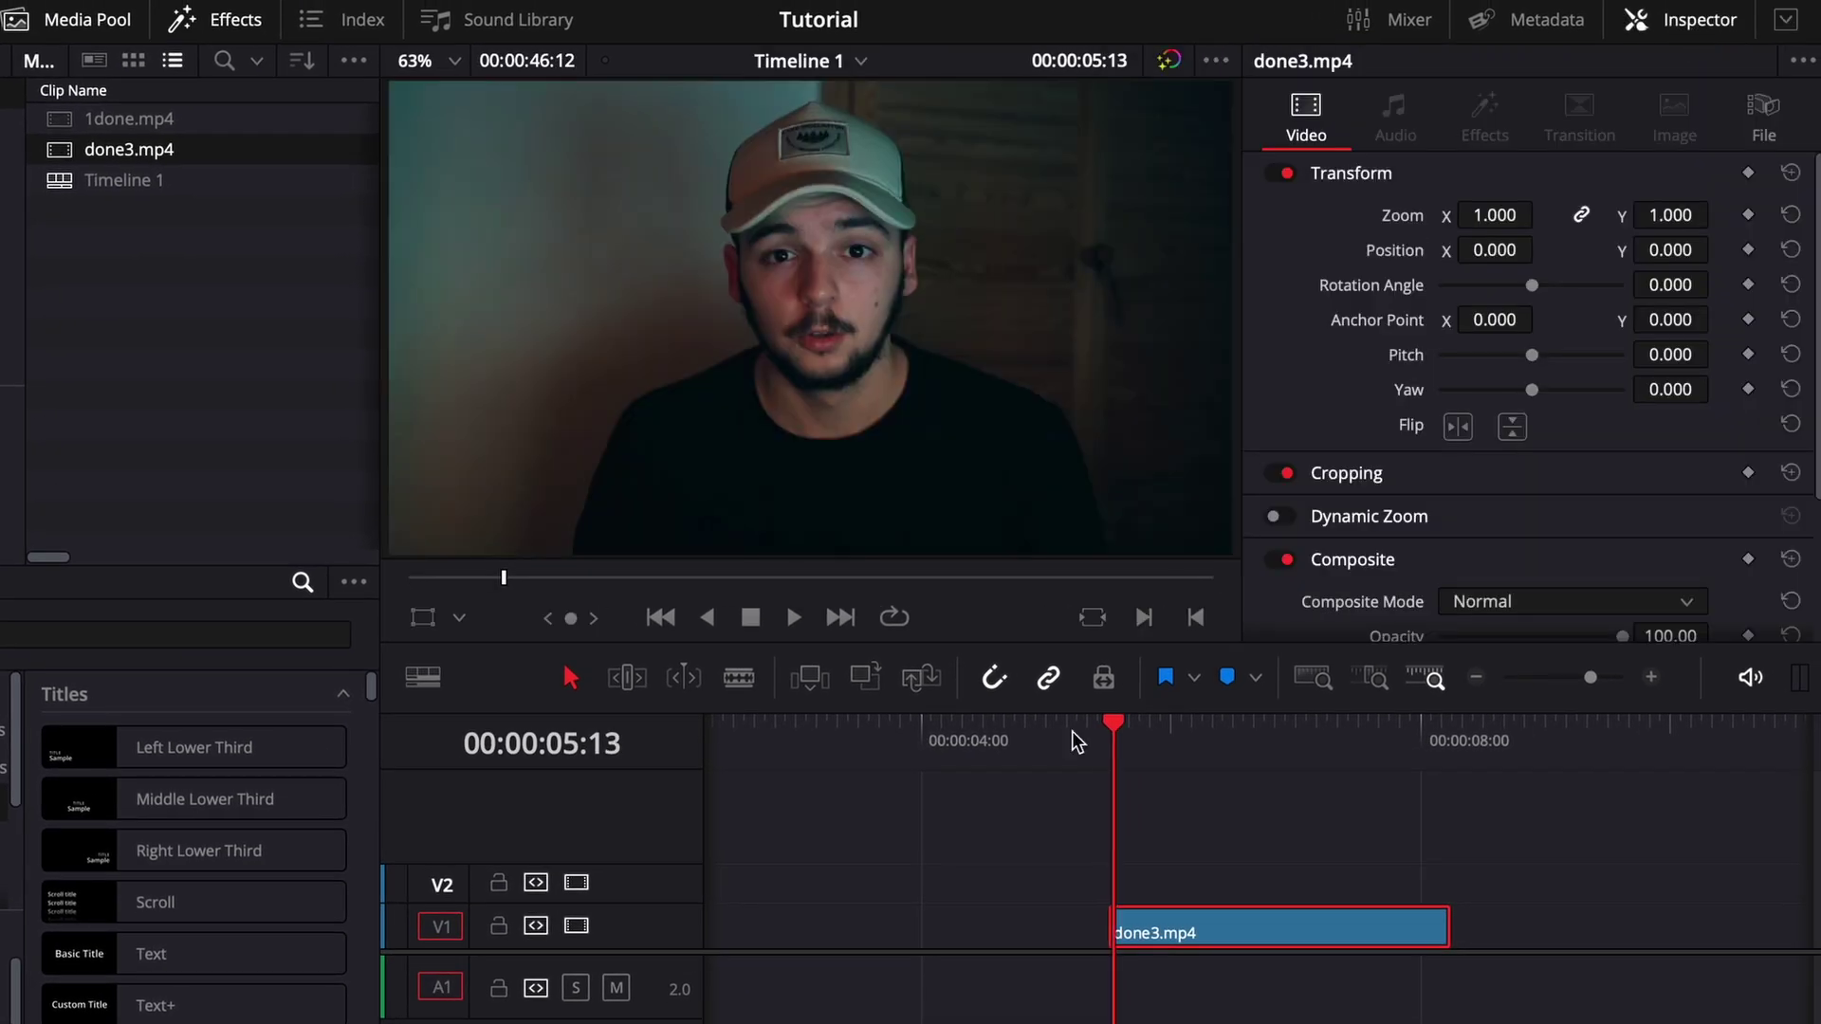
key("Left")
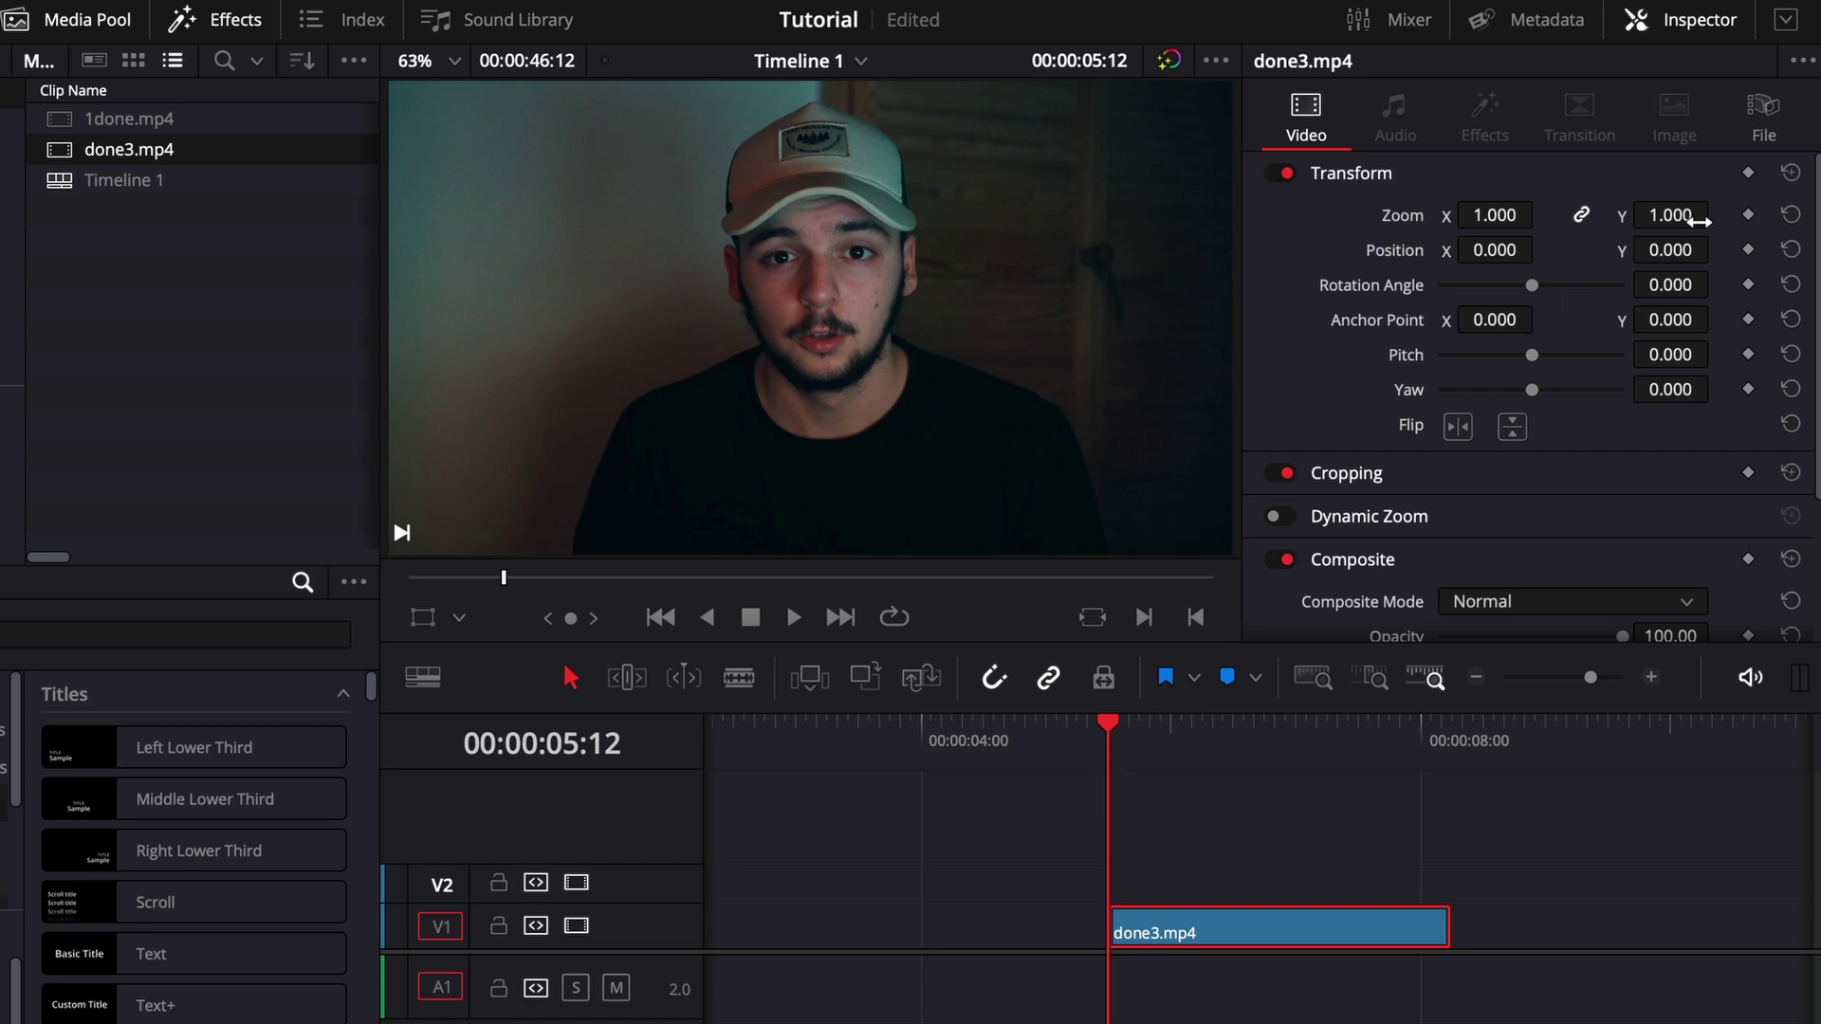
left_click(1748, 215)
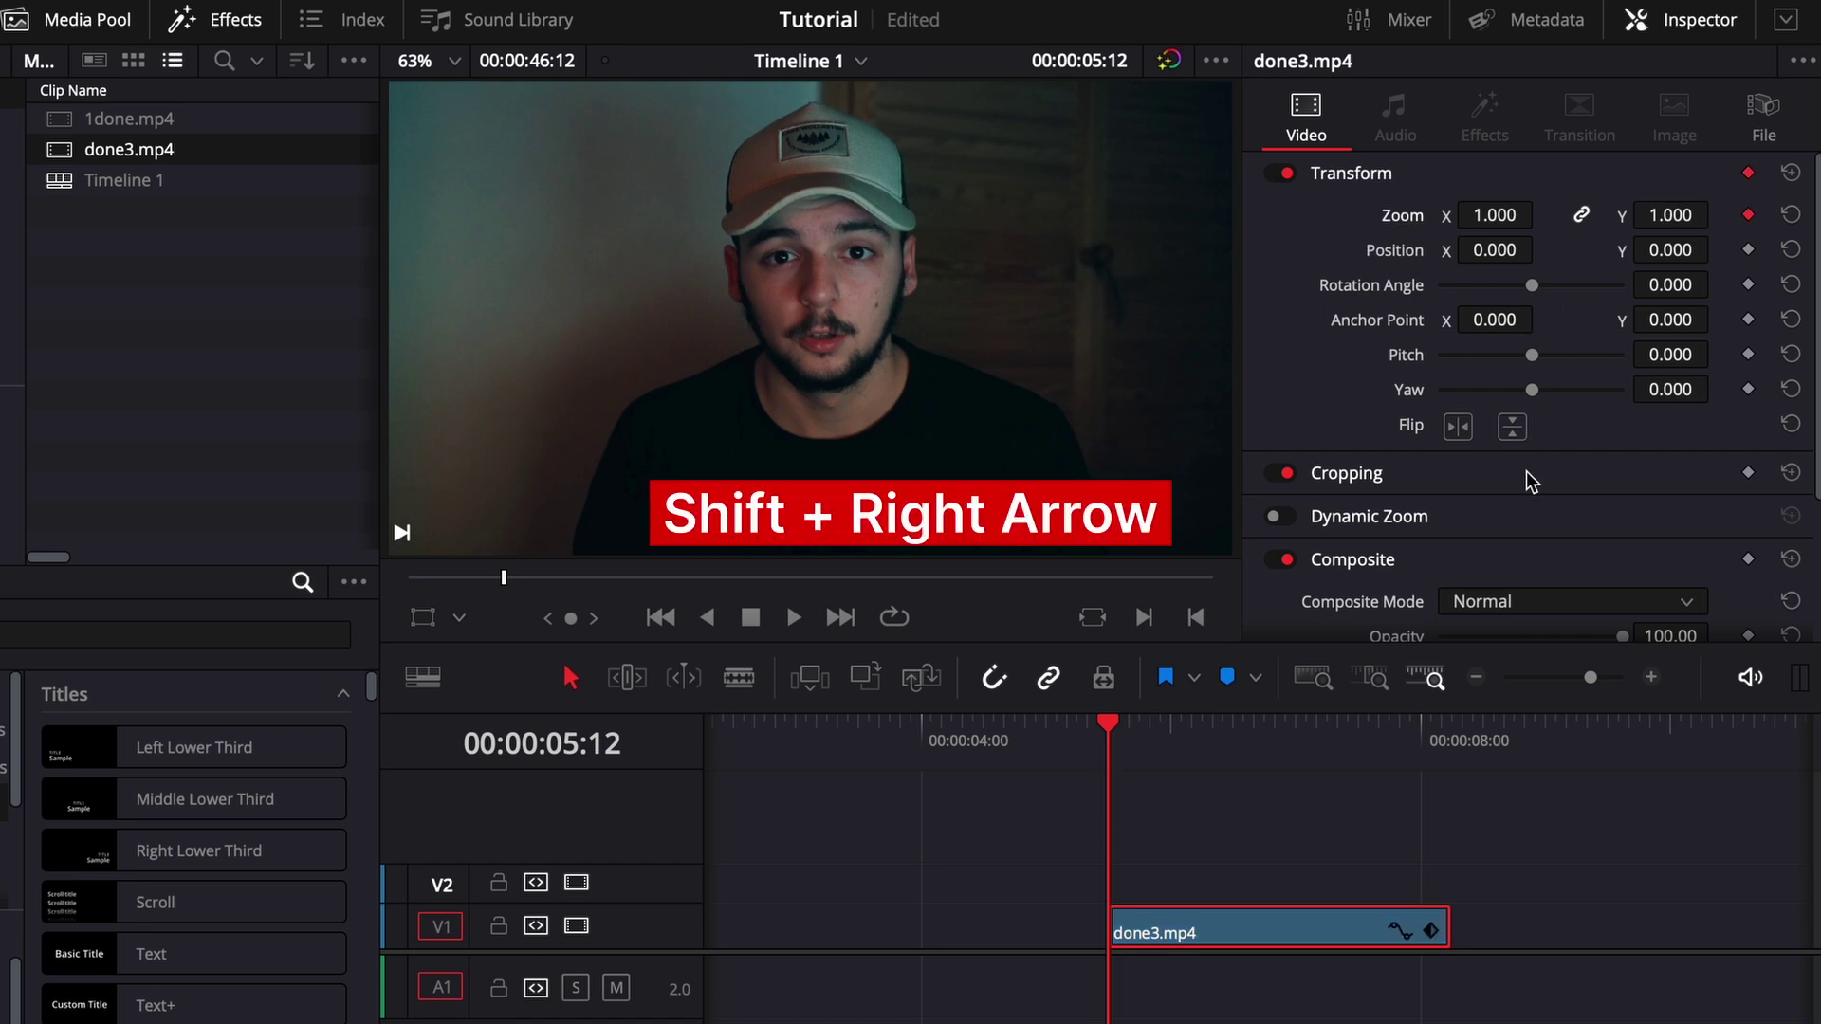
One second later, set Zoom X to 1.150 as the second keyframe.
key("shift+Right")
left_click(1488, 215)
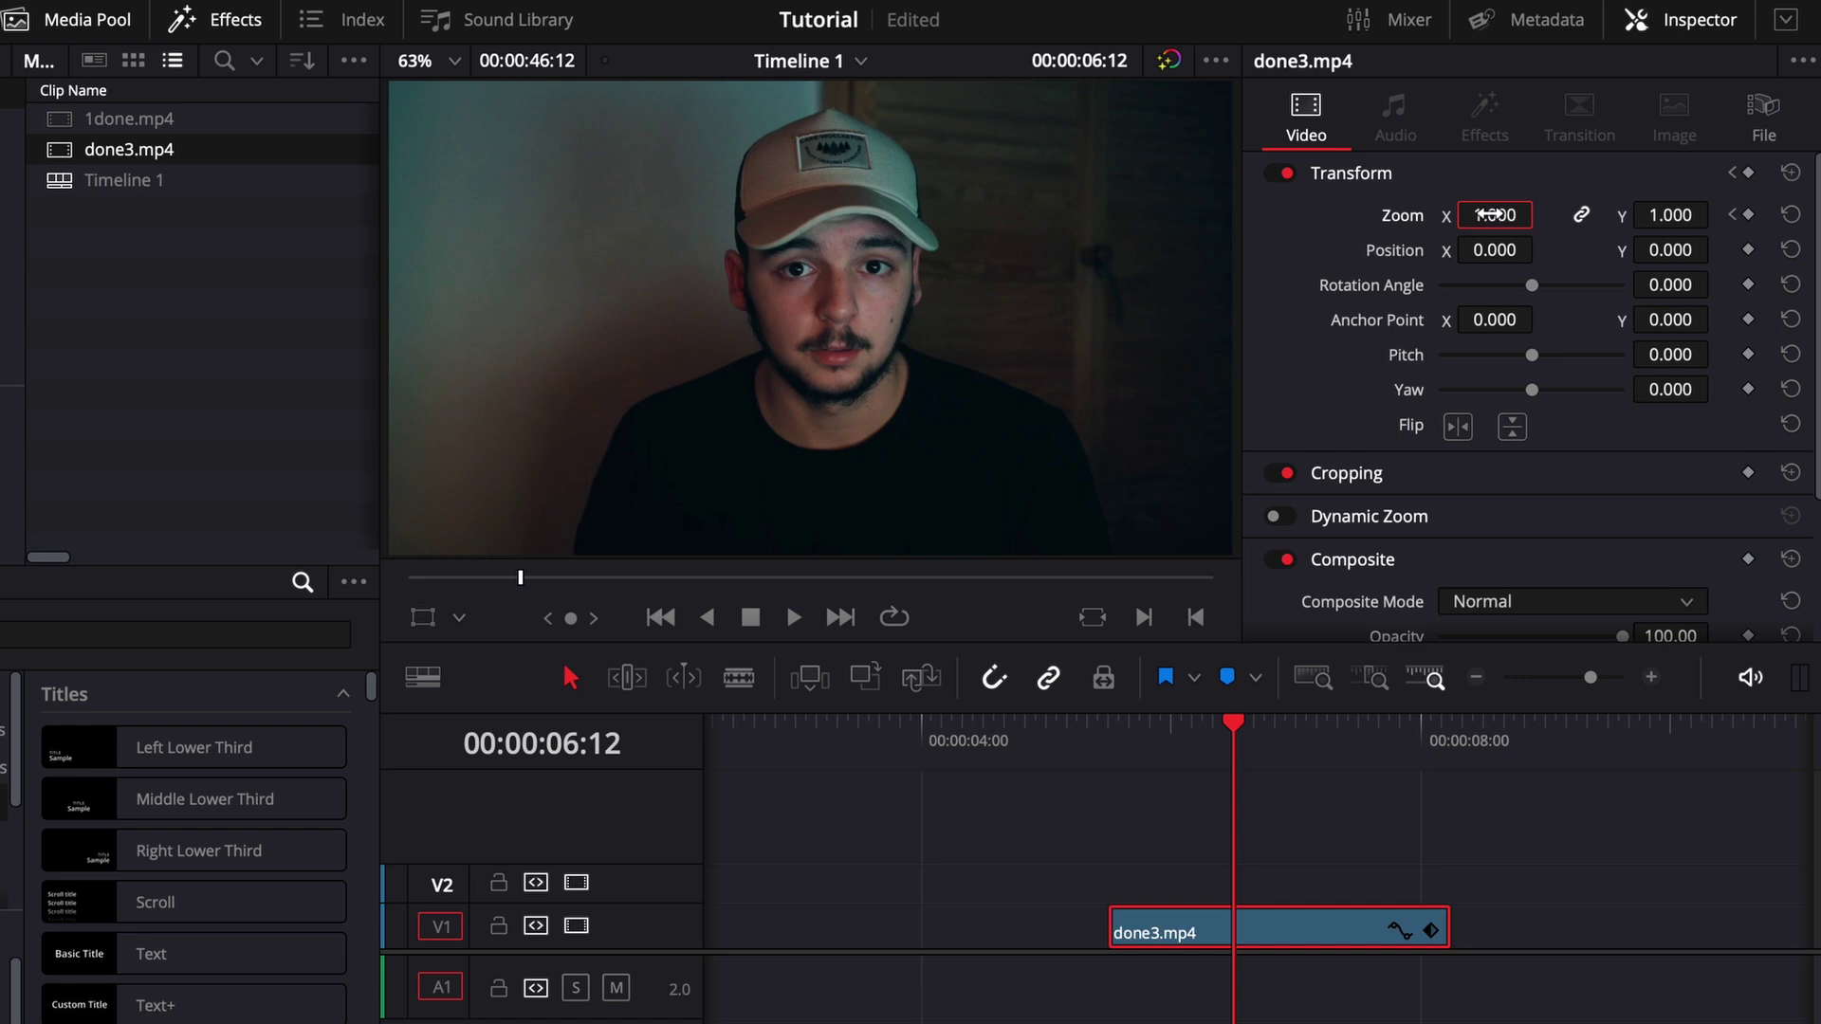
type("1.15")
key("Return")
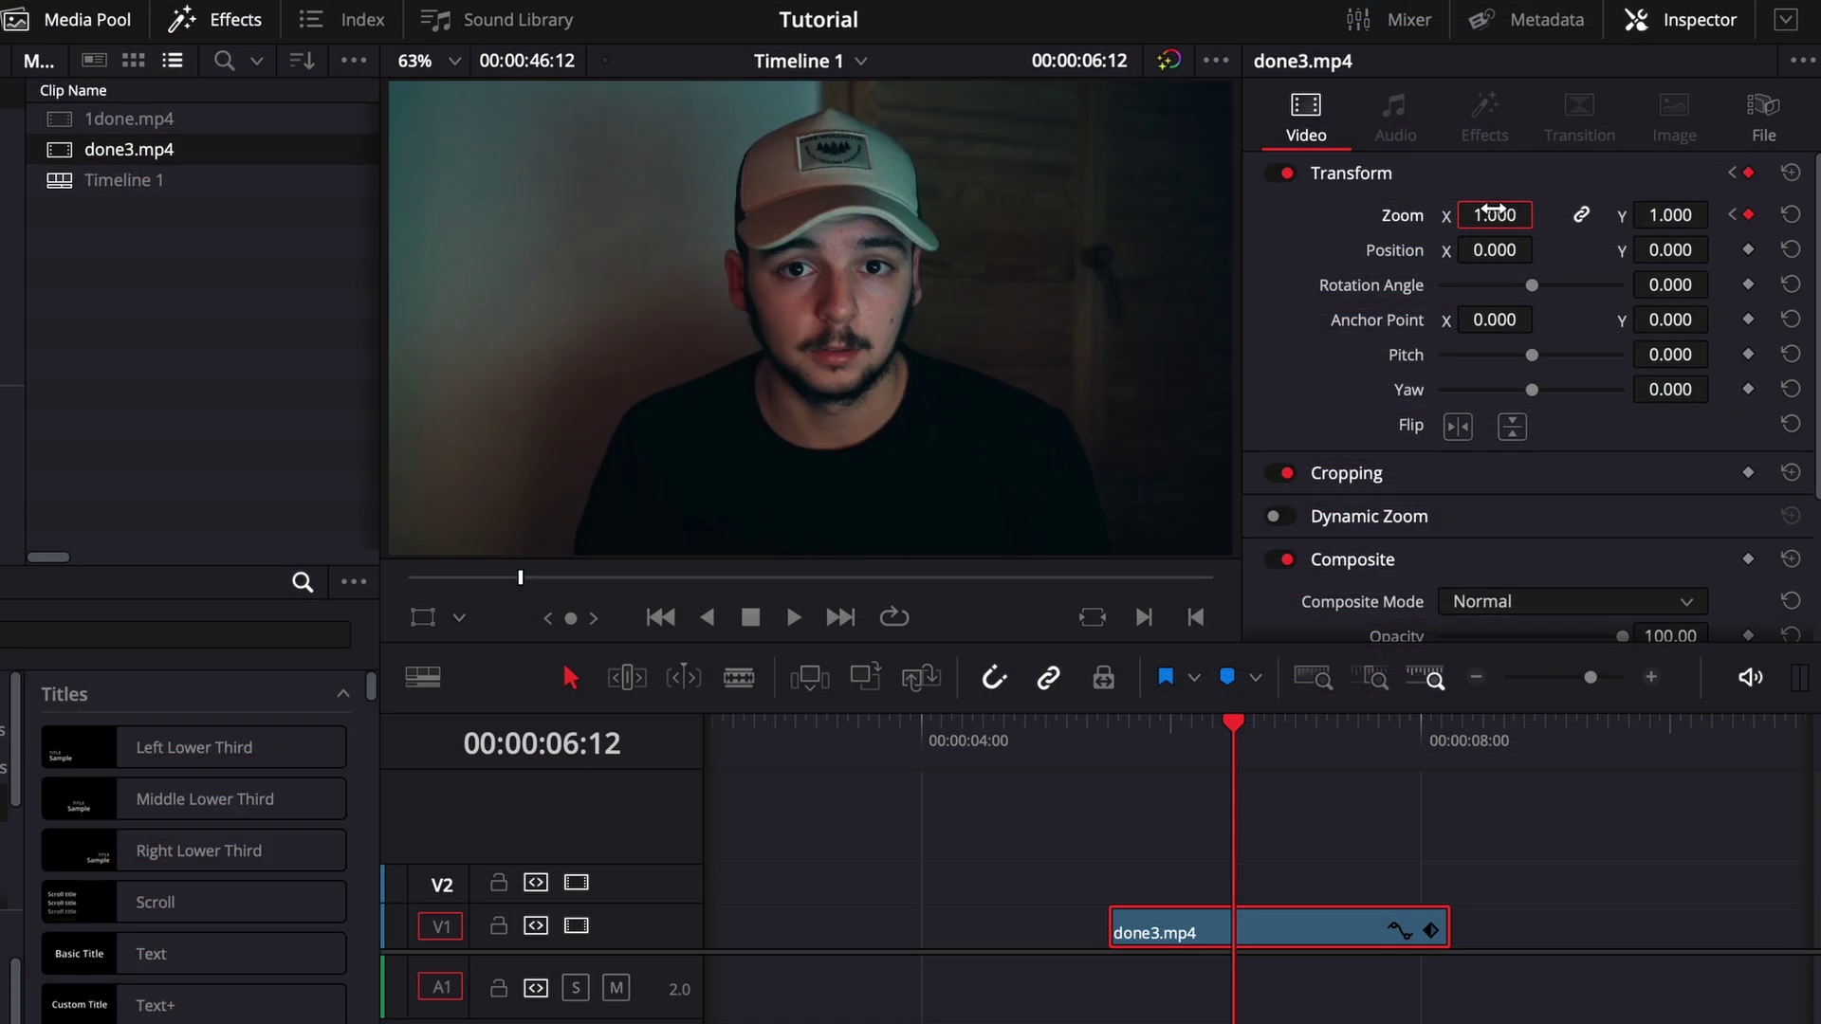
left_click_drag(1493, 210, 1515, 209)
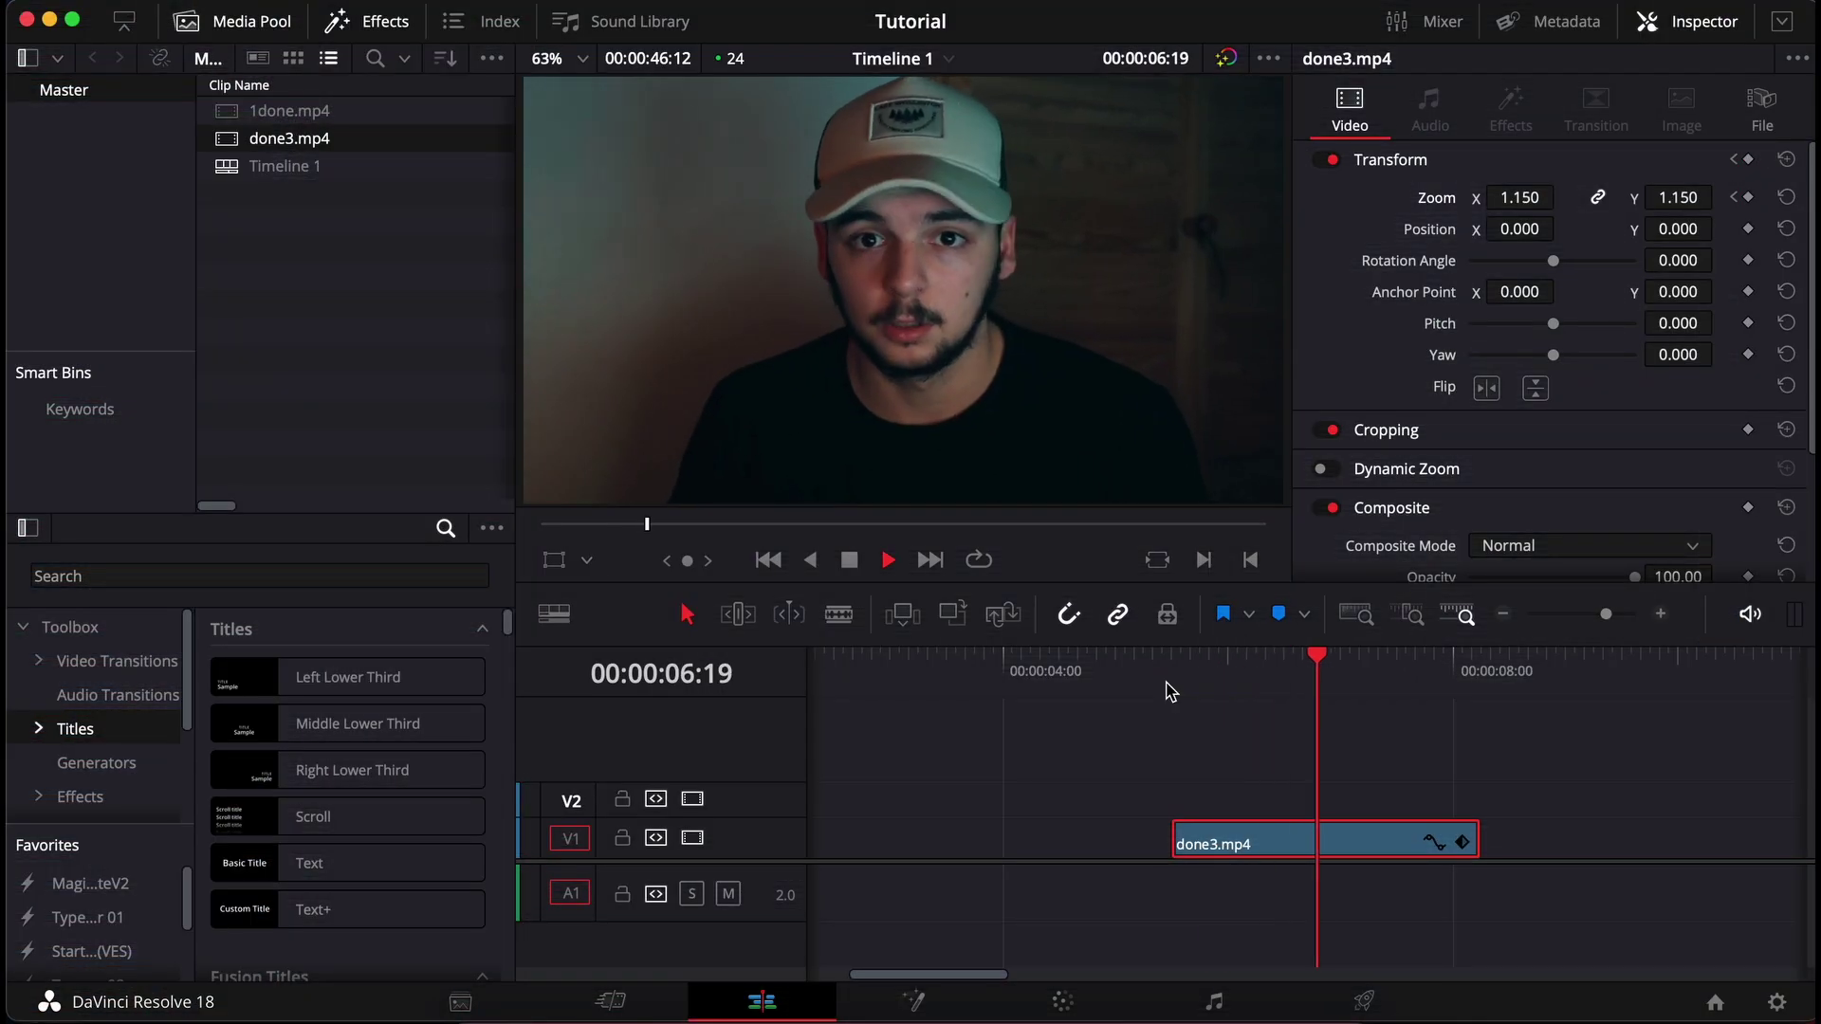
left_click(1172, 691)
key("space")
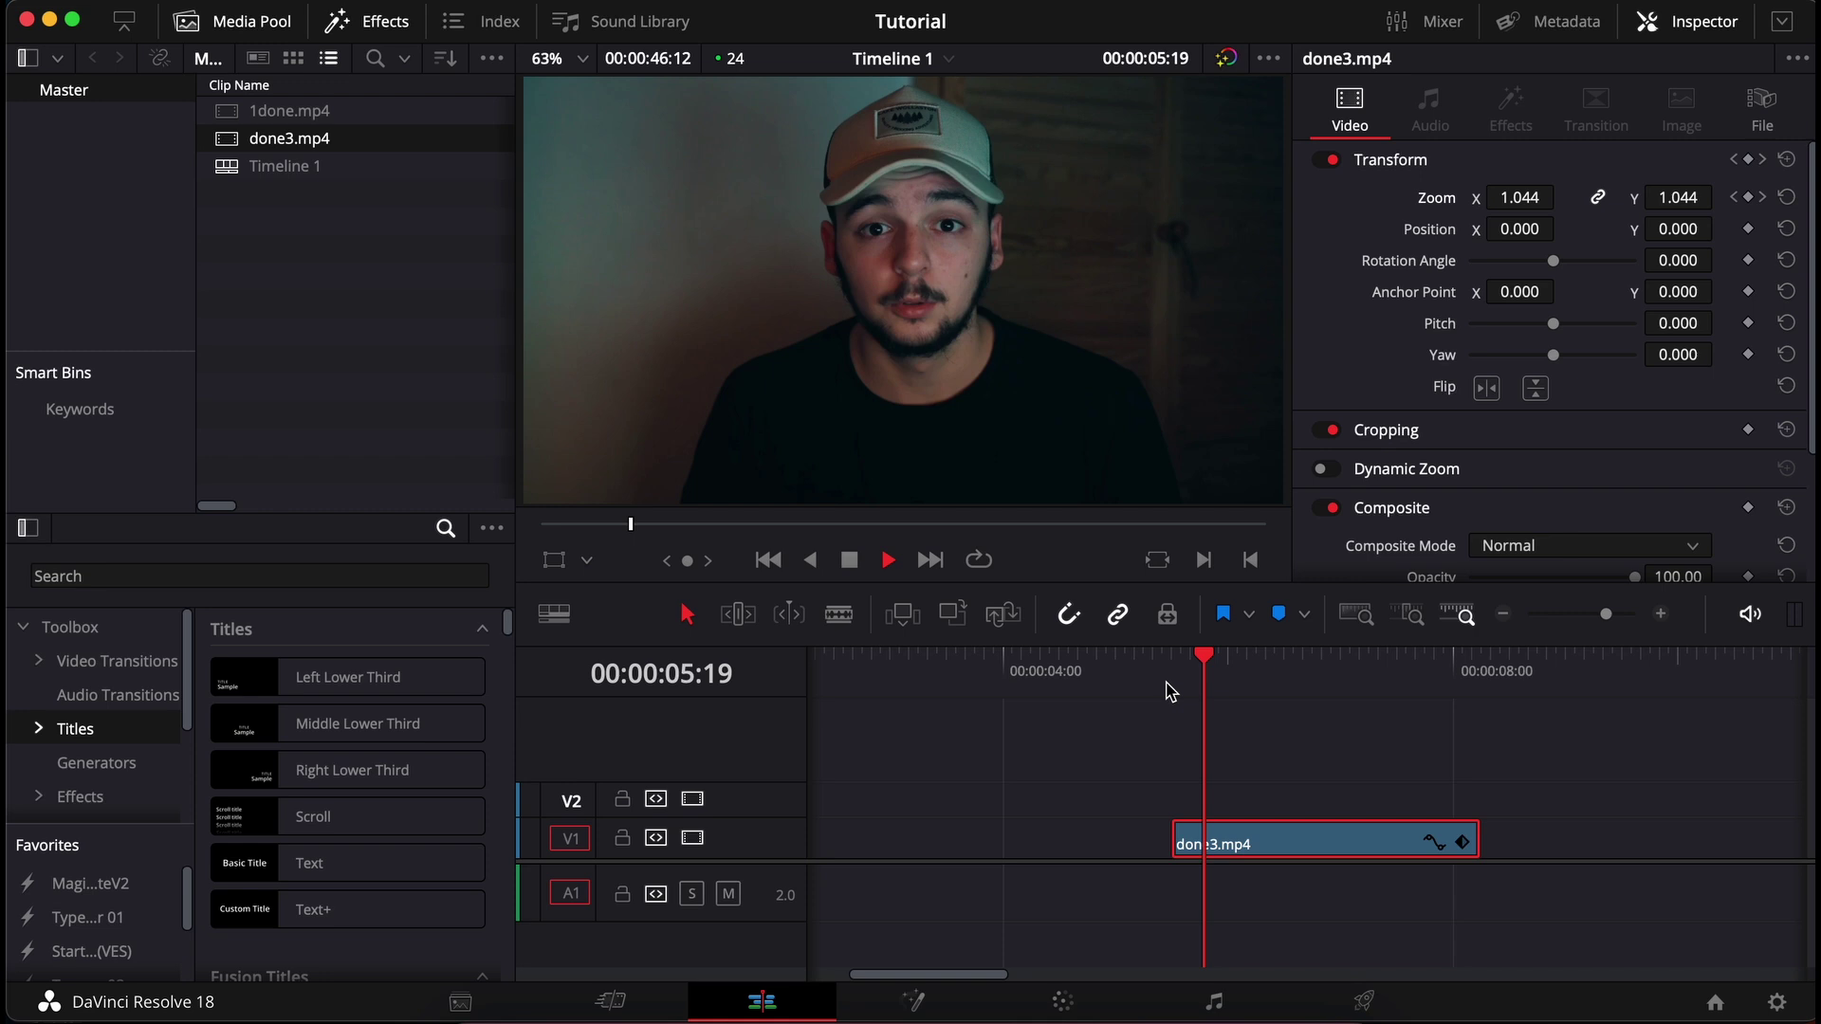
key("space")
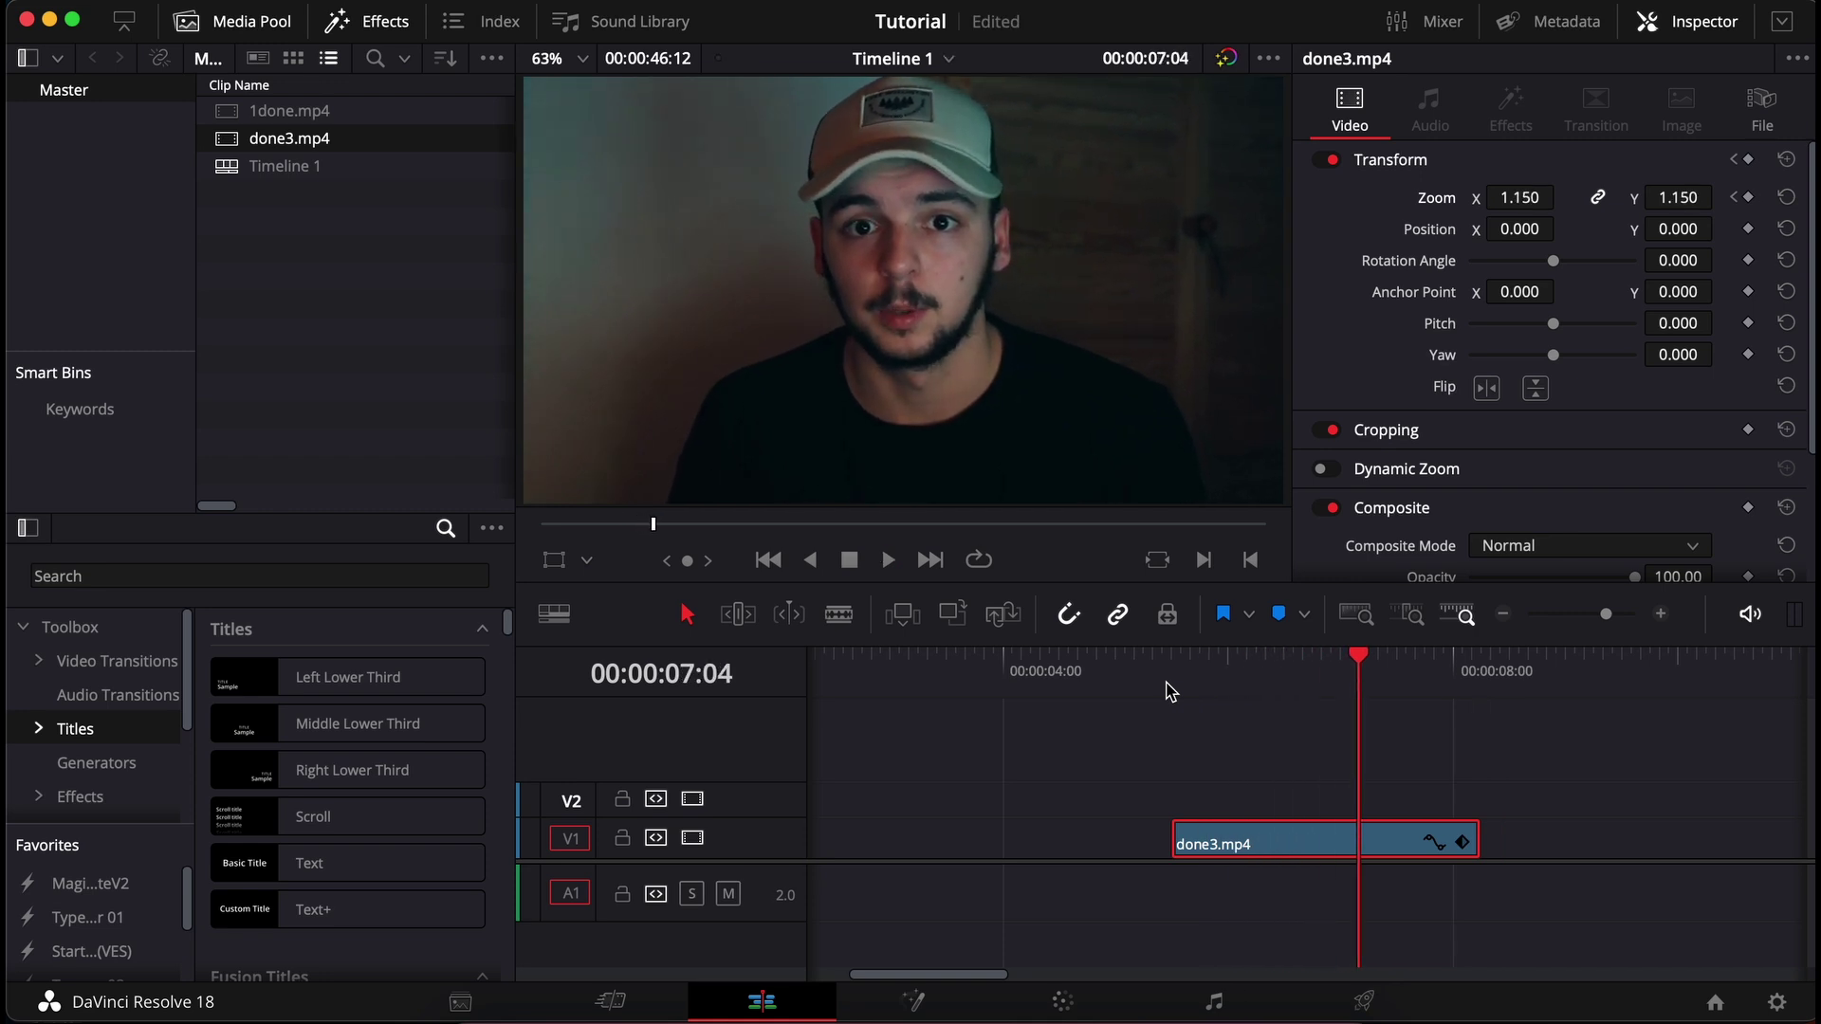
left_click(1171, 692)
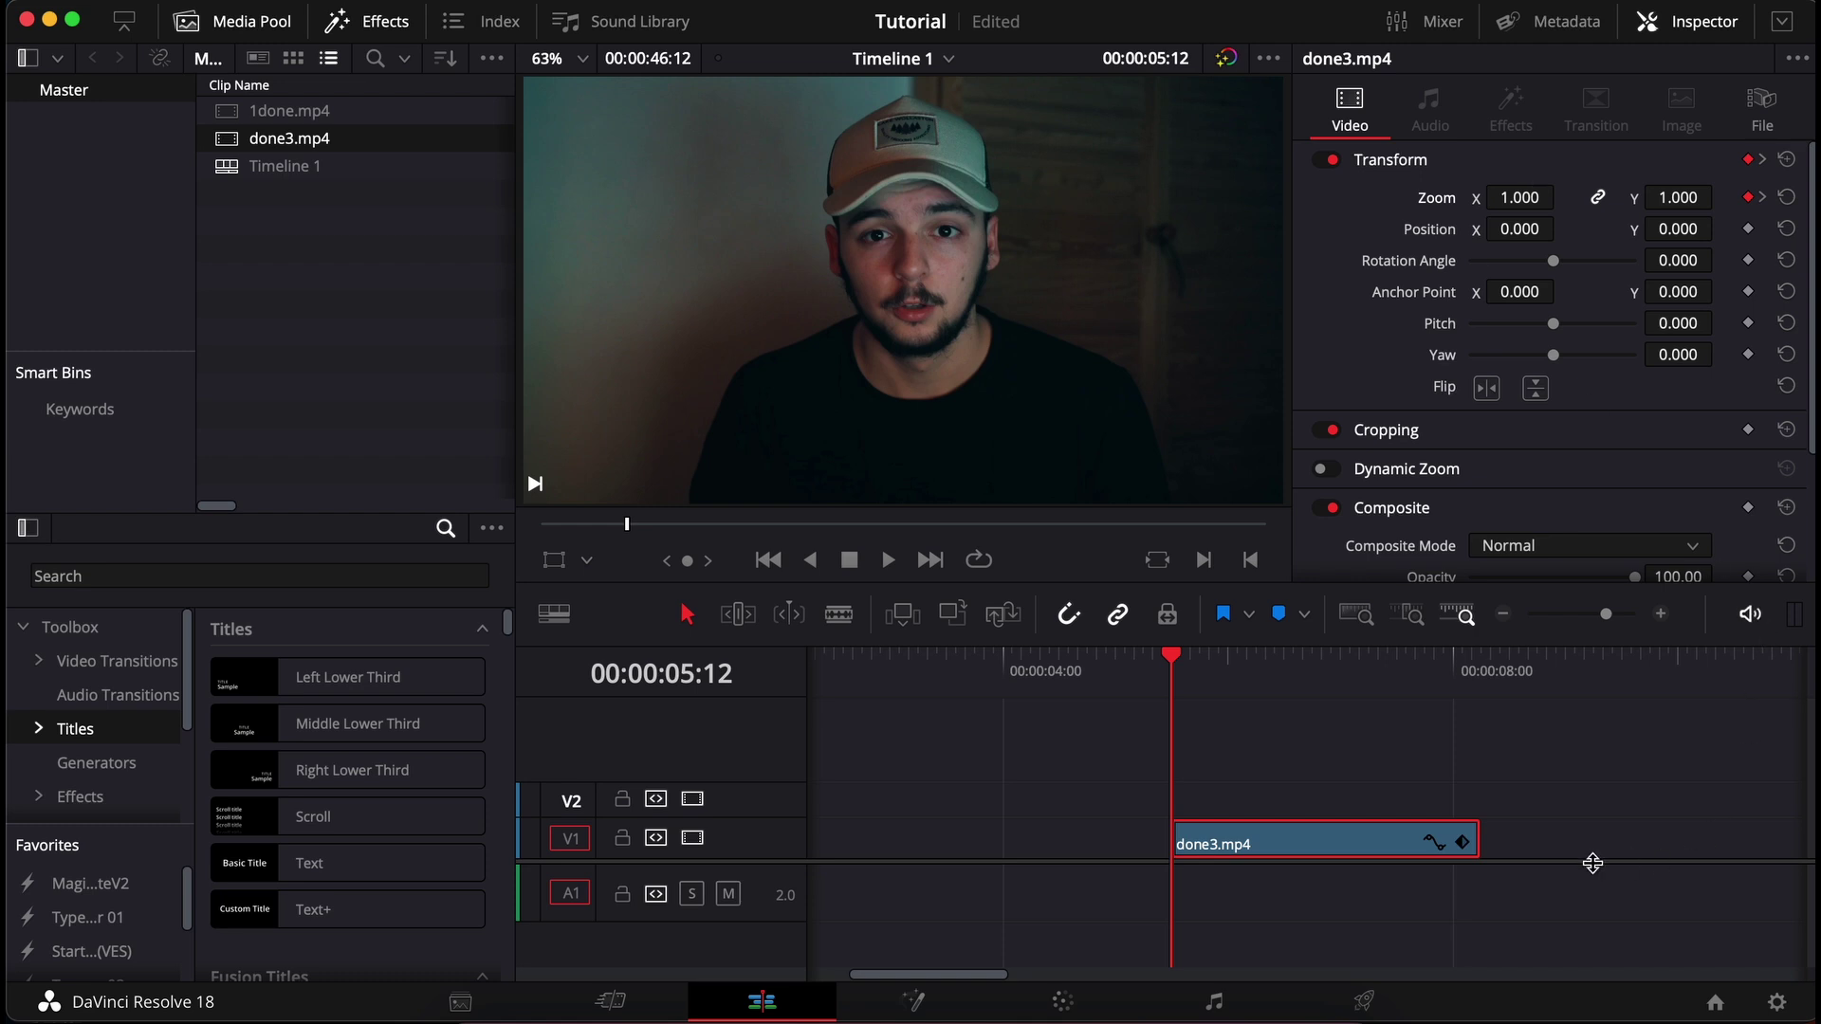
key("super+minus")
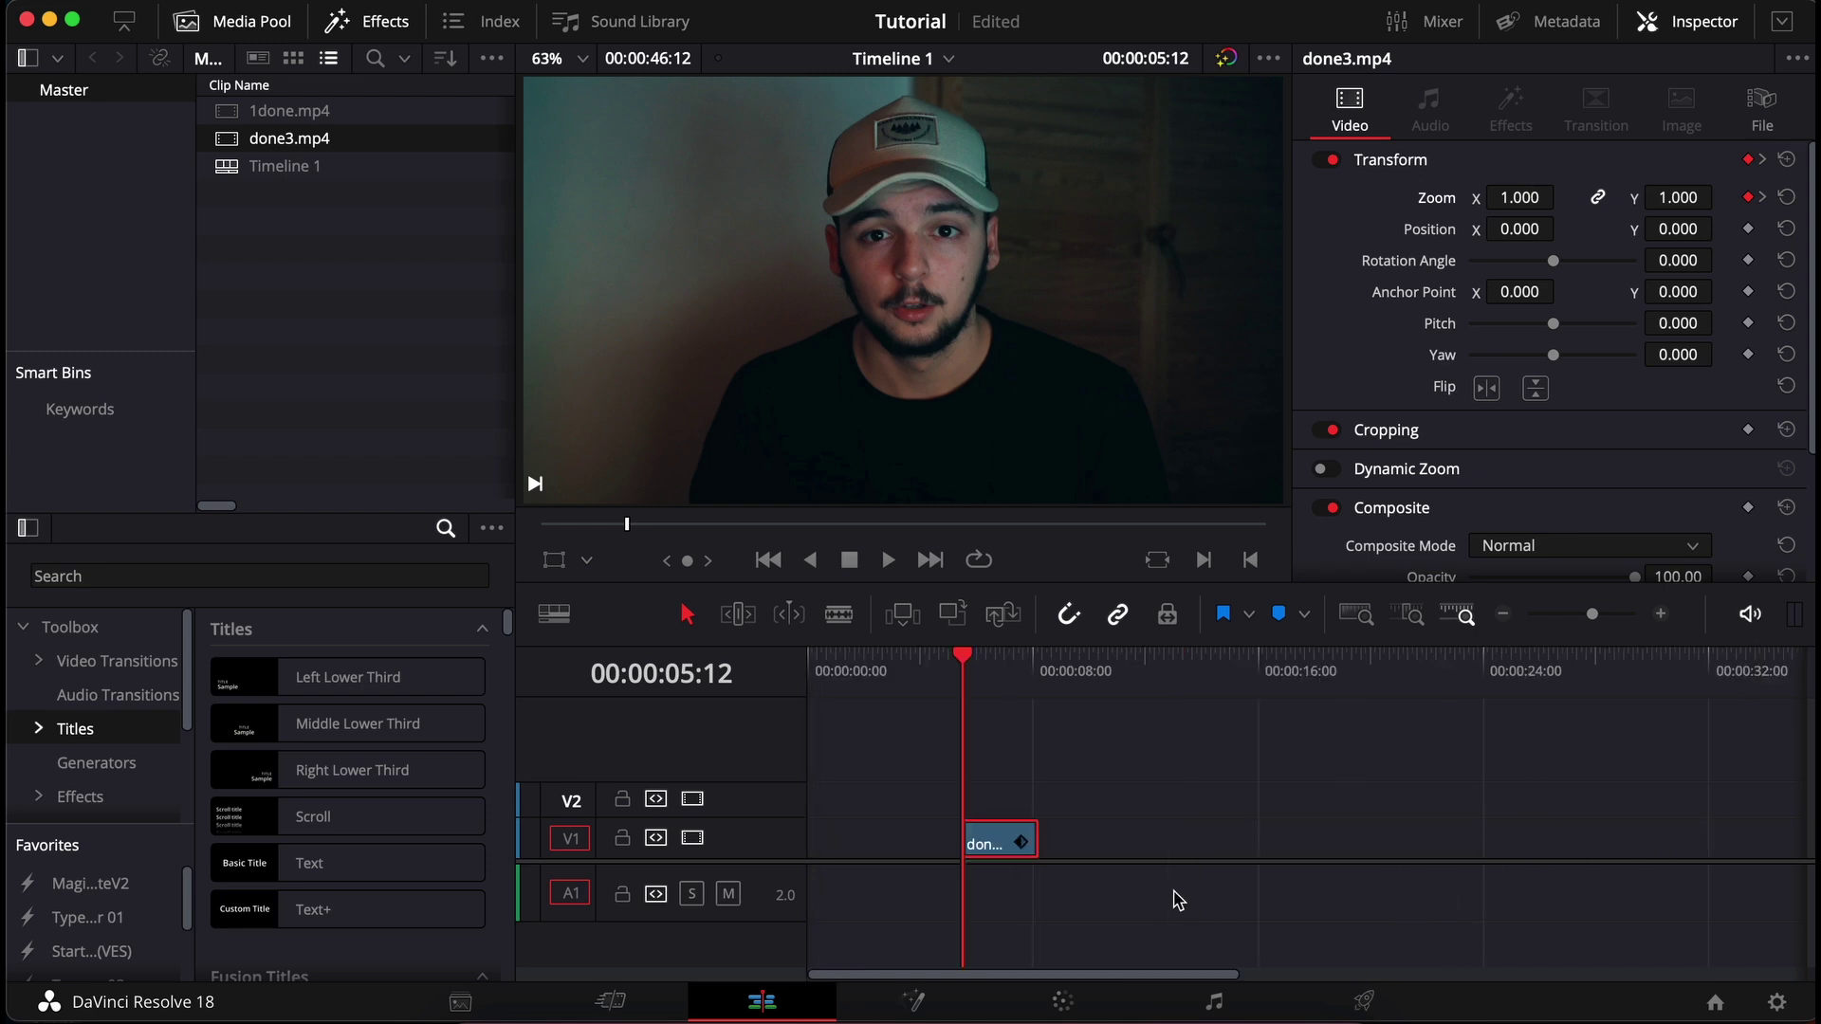
key("super+equal")
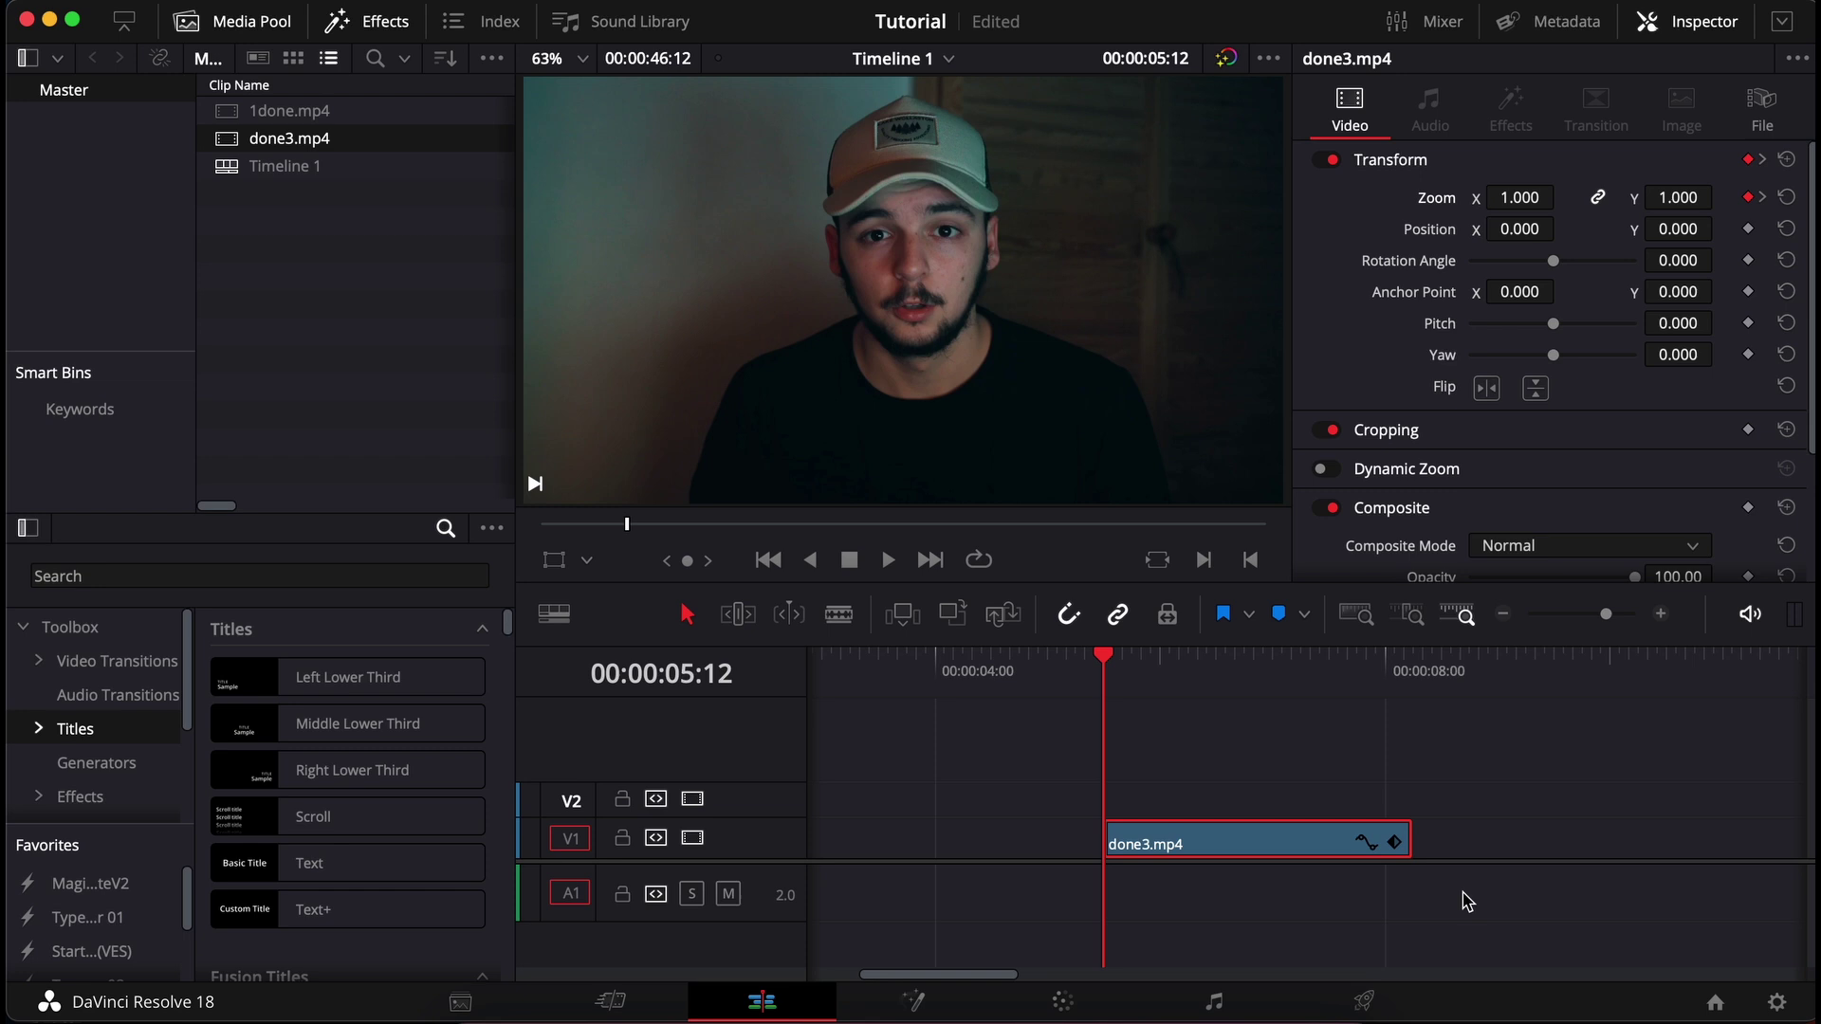
In done3.mp4's Zoom X curve, apply ease interpolation to the 1.15 peak keyframe.
key("shift+c")
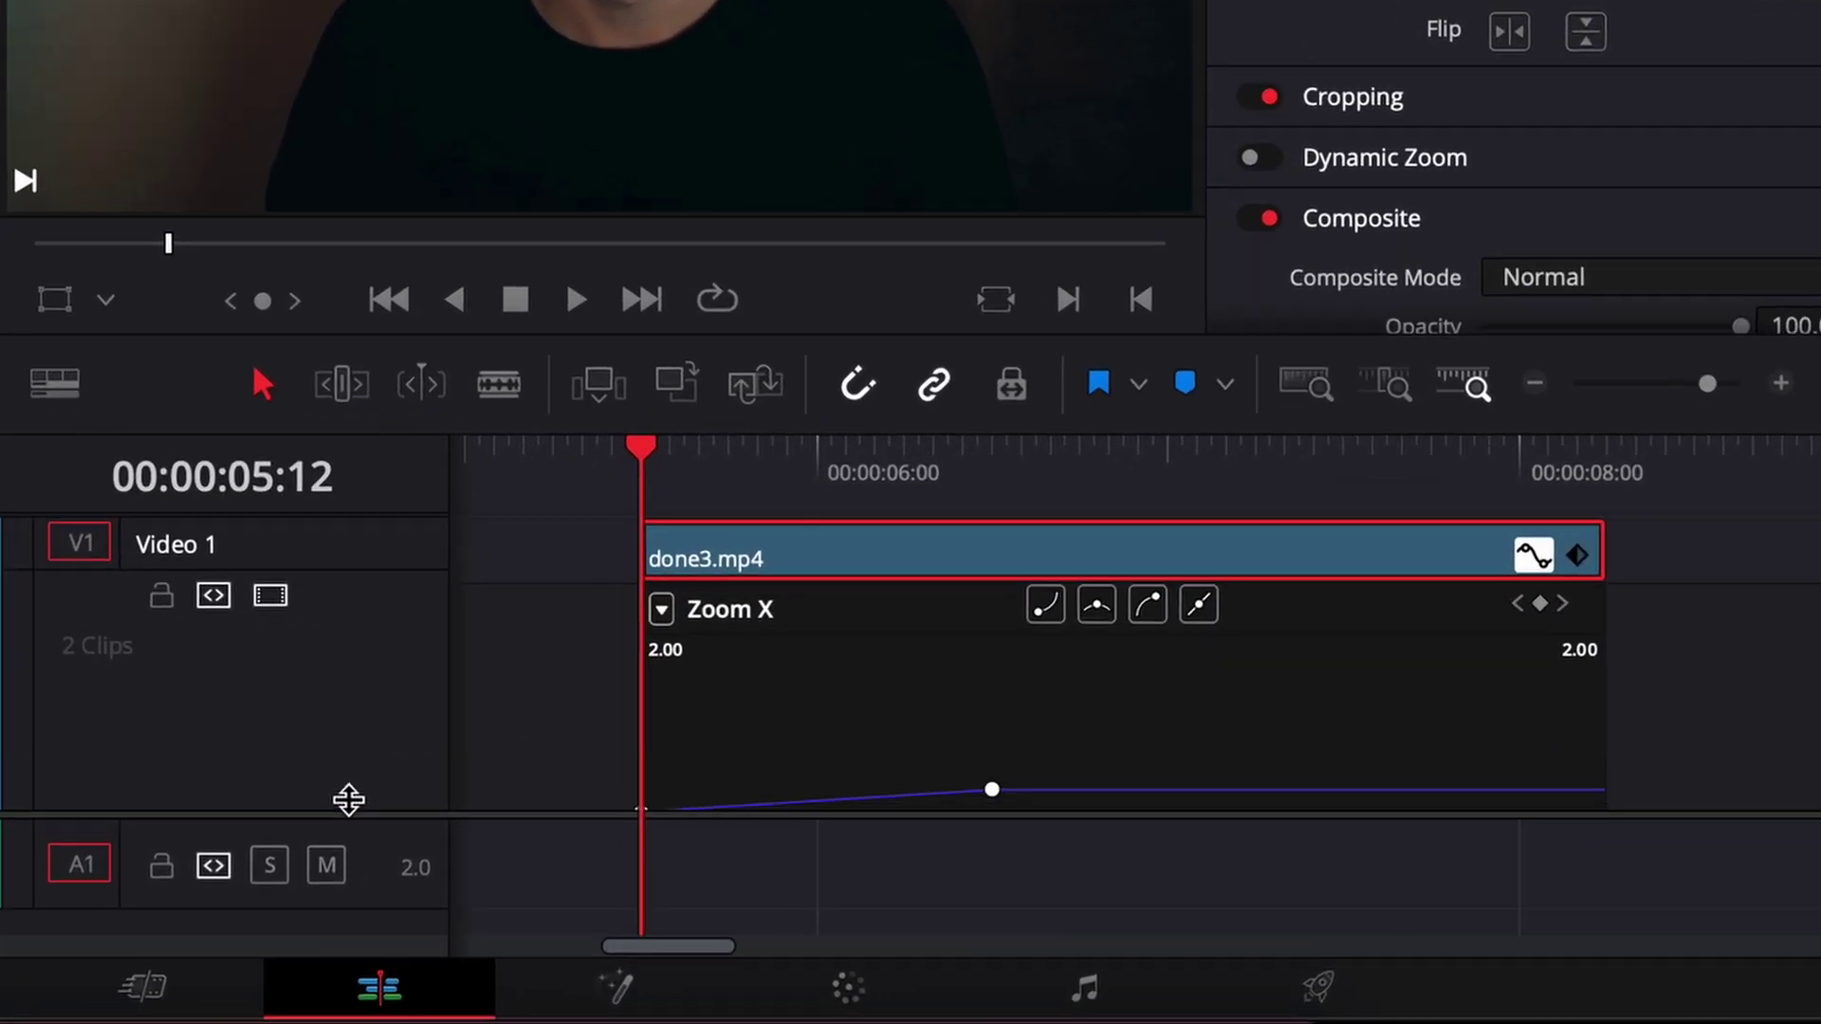
left_click_drag(349, 799, 349, 863)
mouse_move(994, 792)
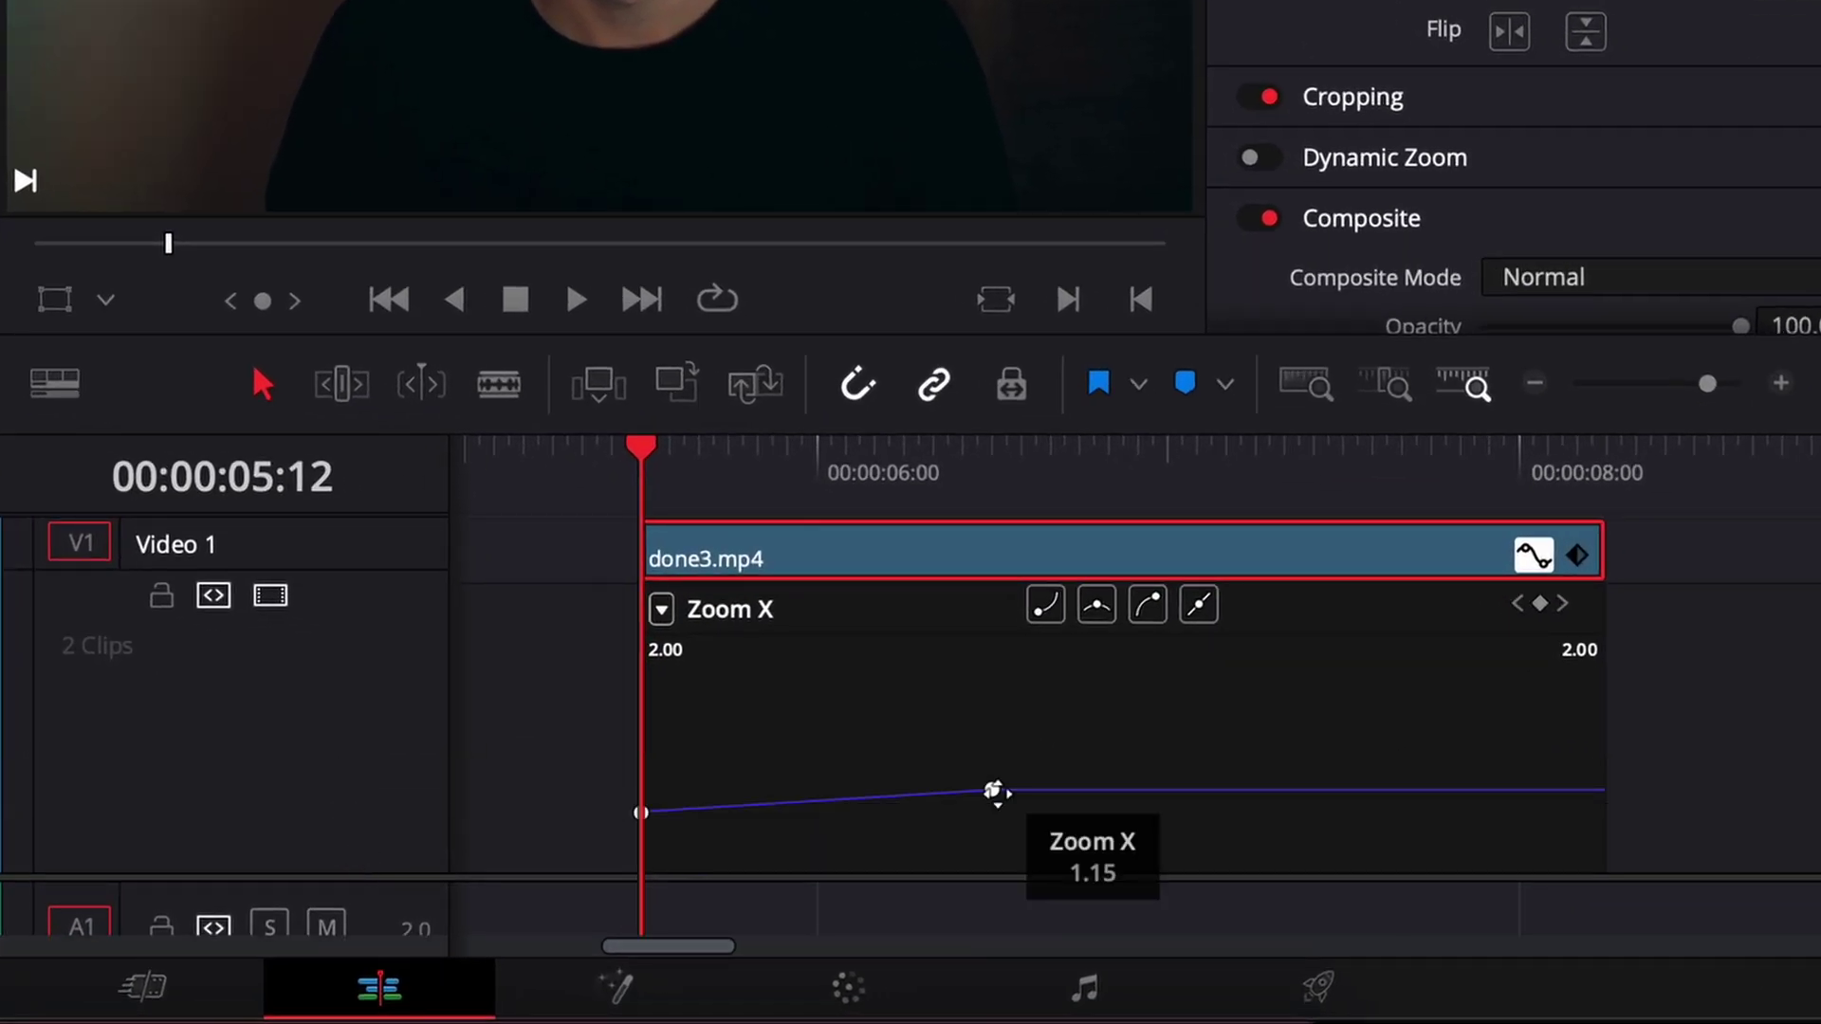
left_click(994, 791)
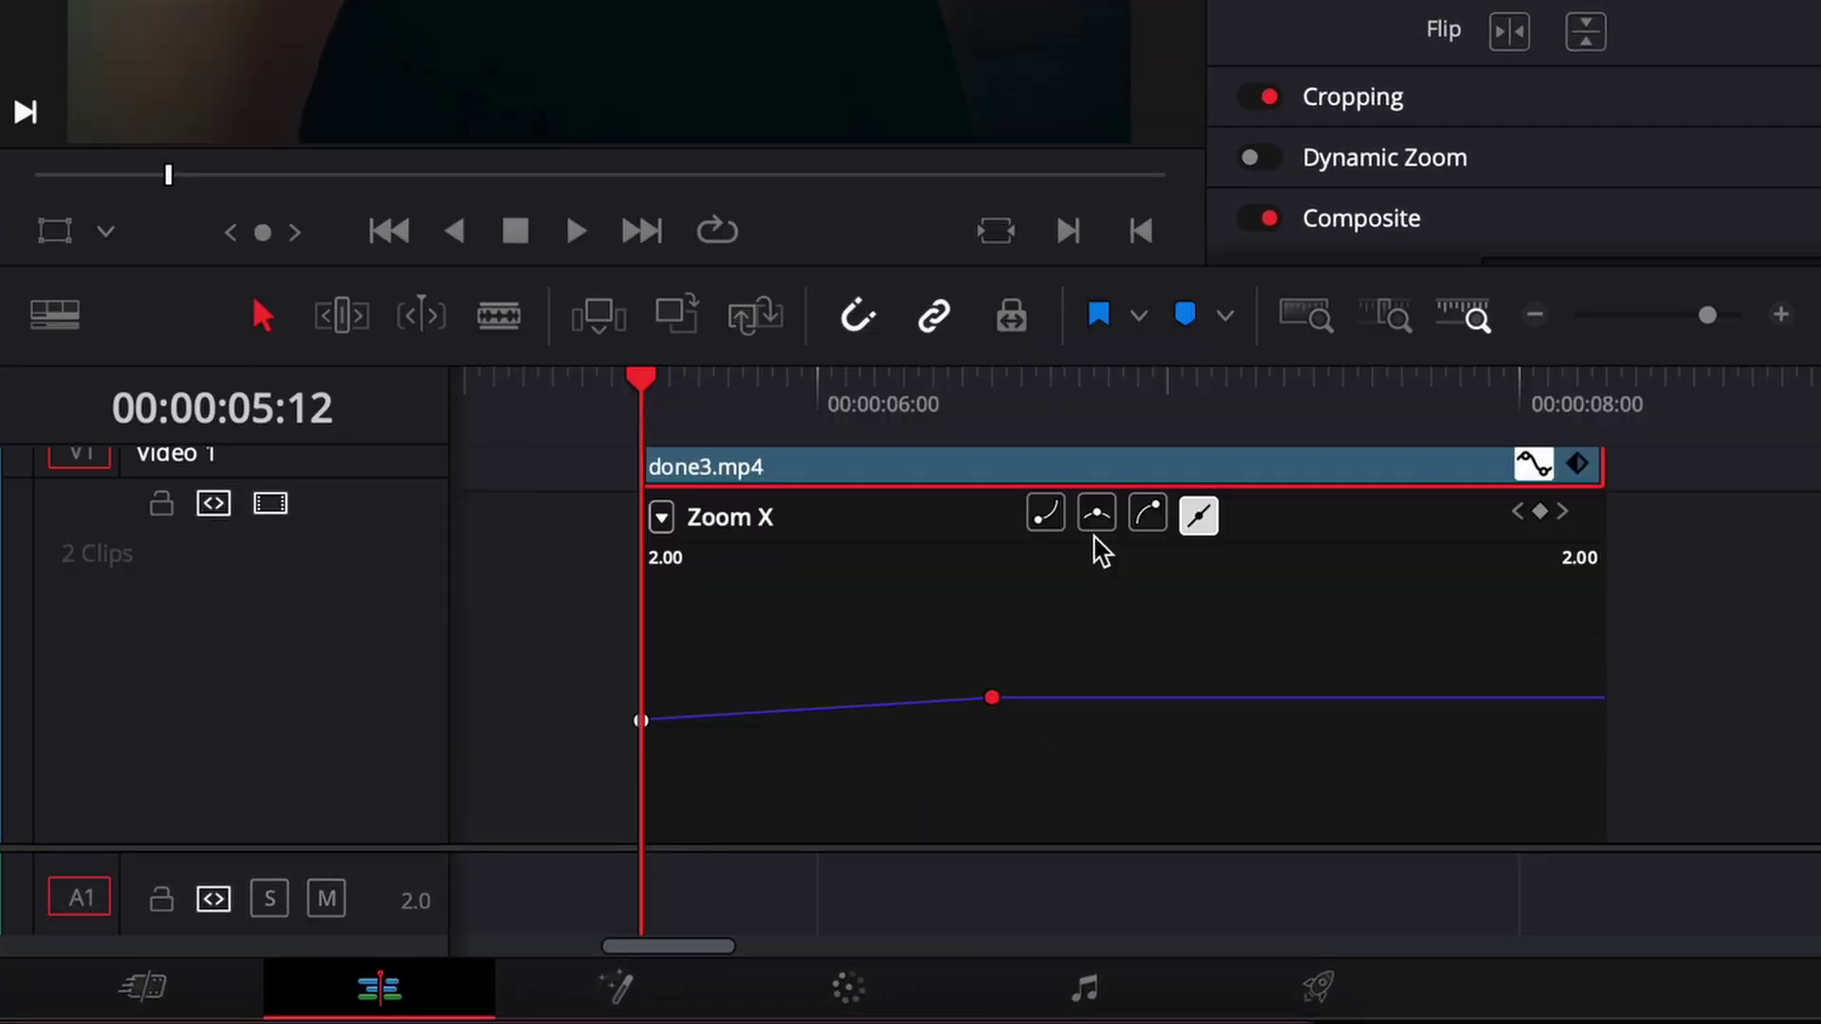
left_click(1097, 524)
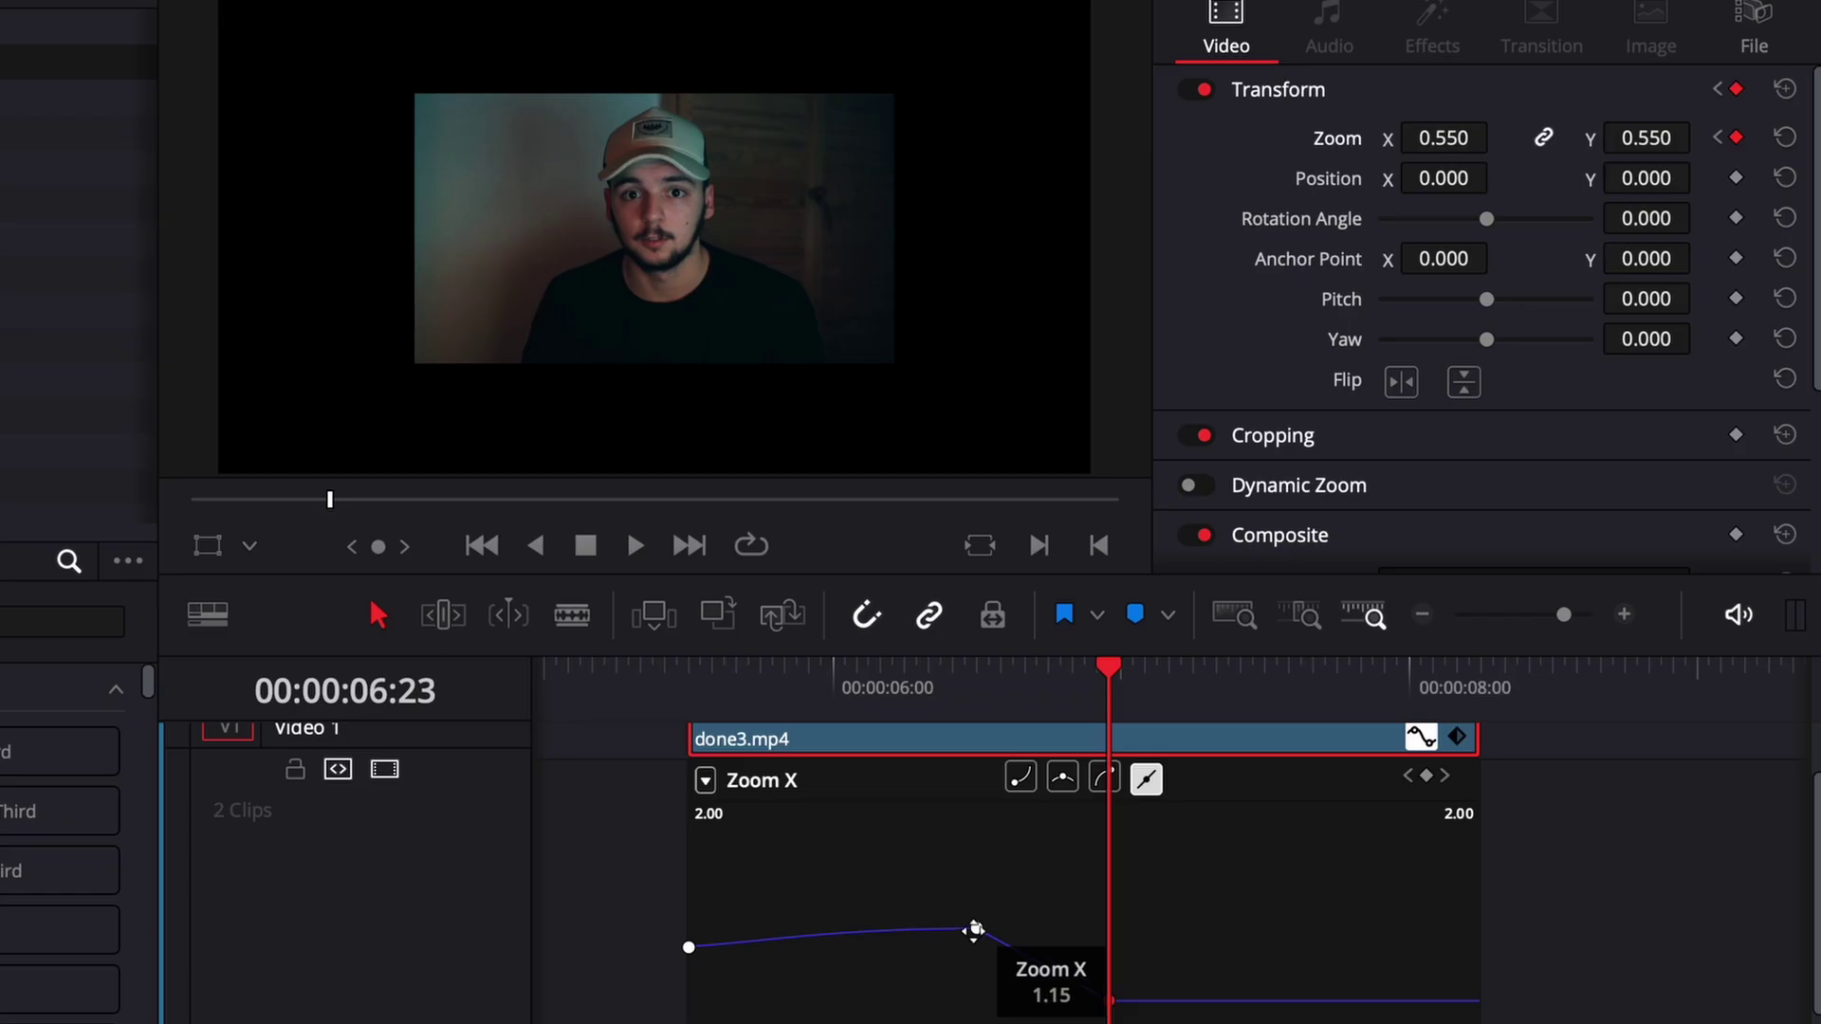
left_click(975, 929)
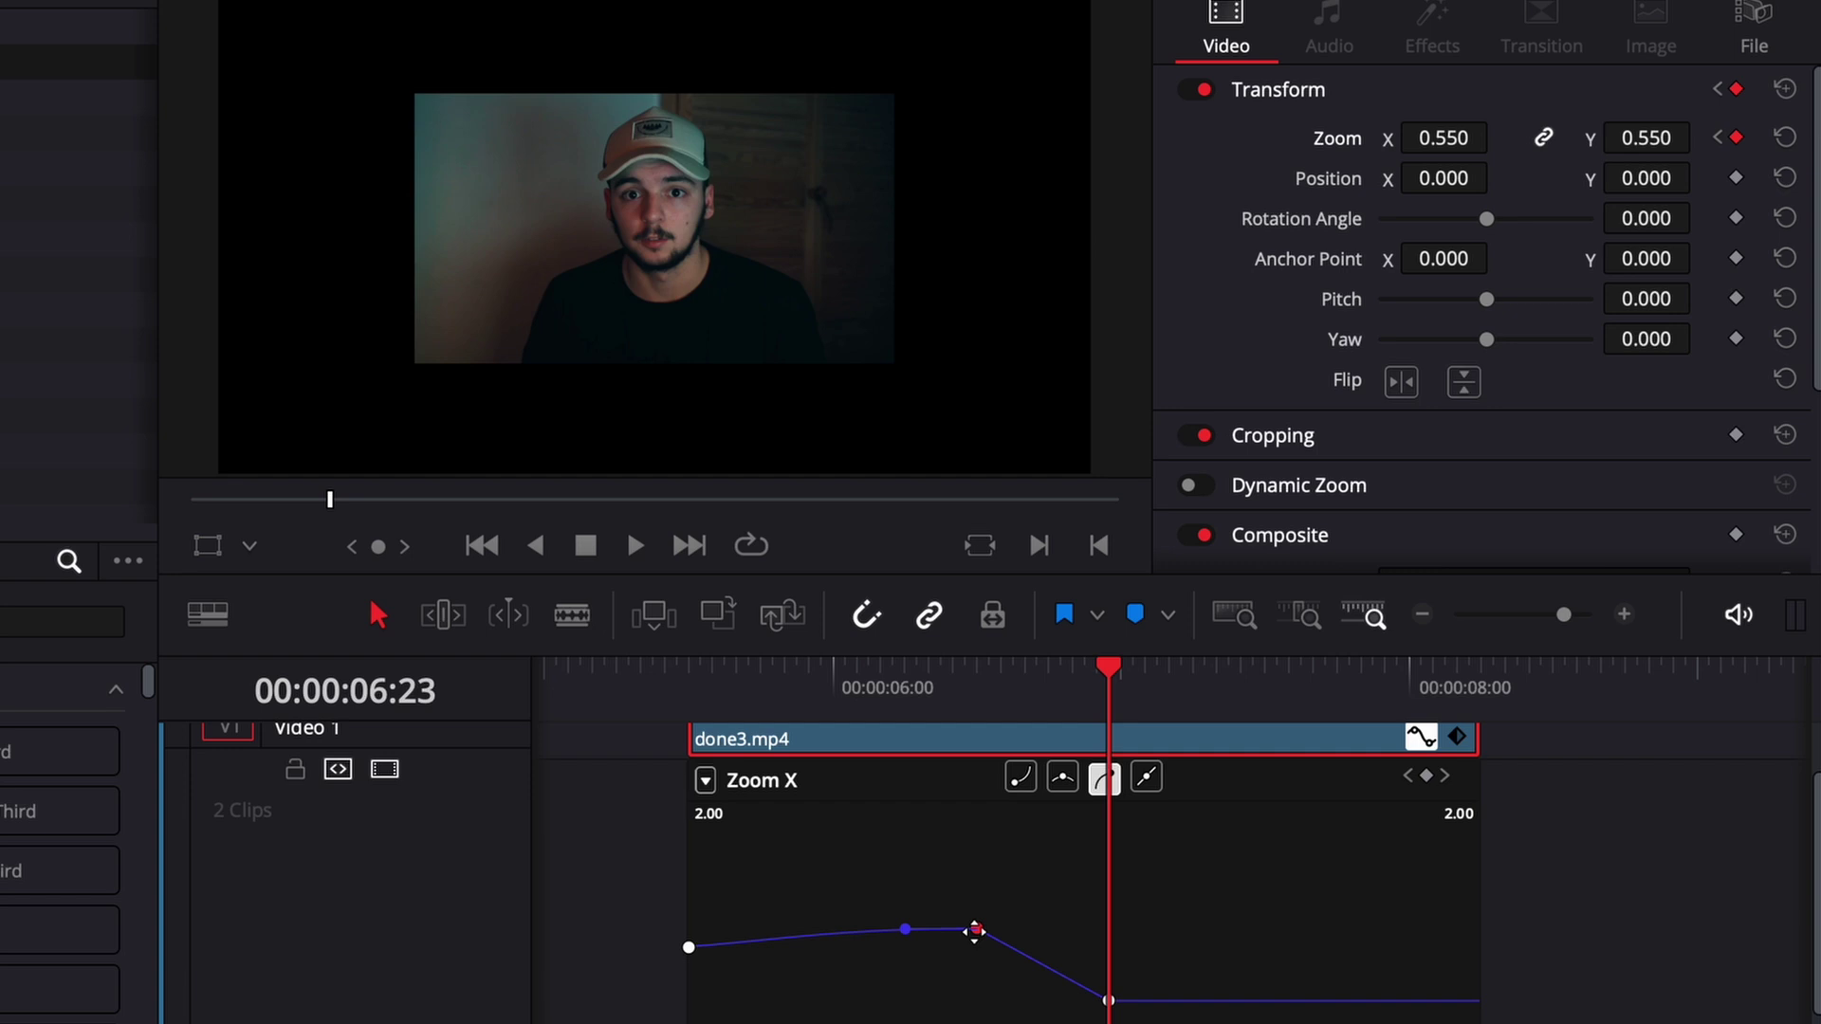
left_click(1061, 778)
Preview the eased zoom from the clip start, then switch the peak's easing and reshape its handle.
left_click(821, 668)
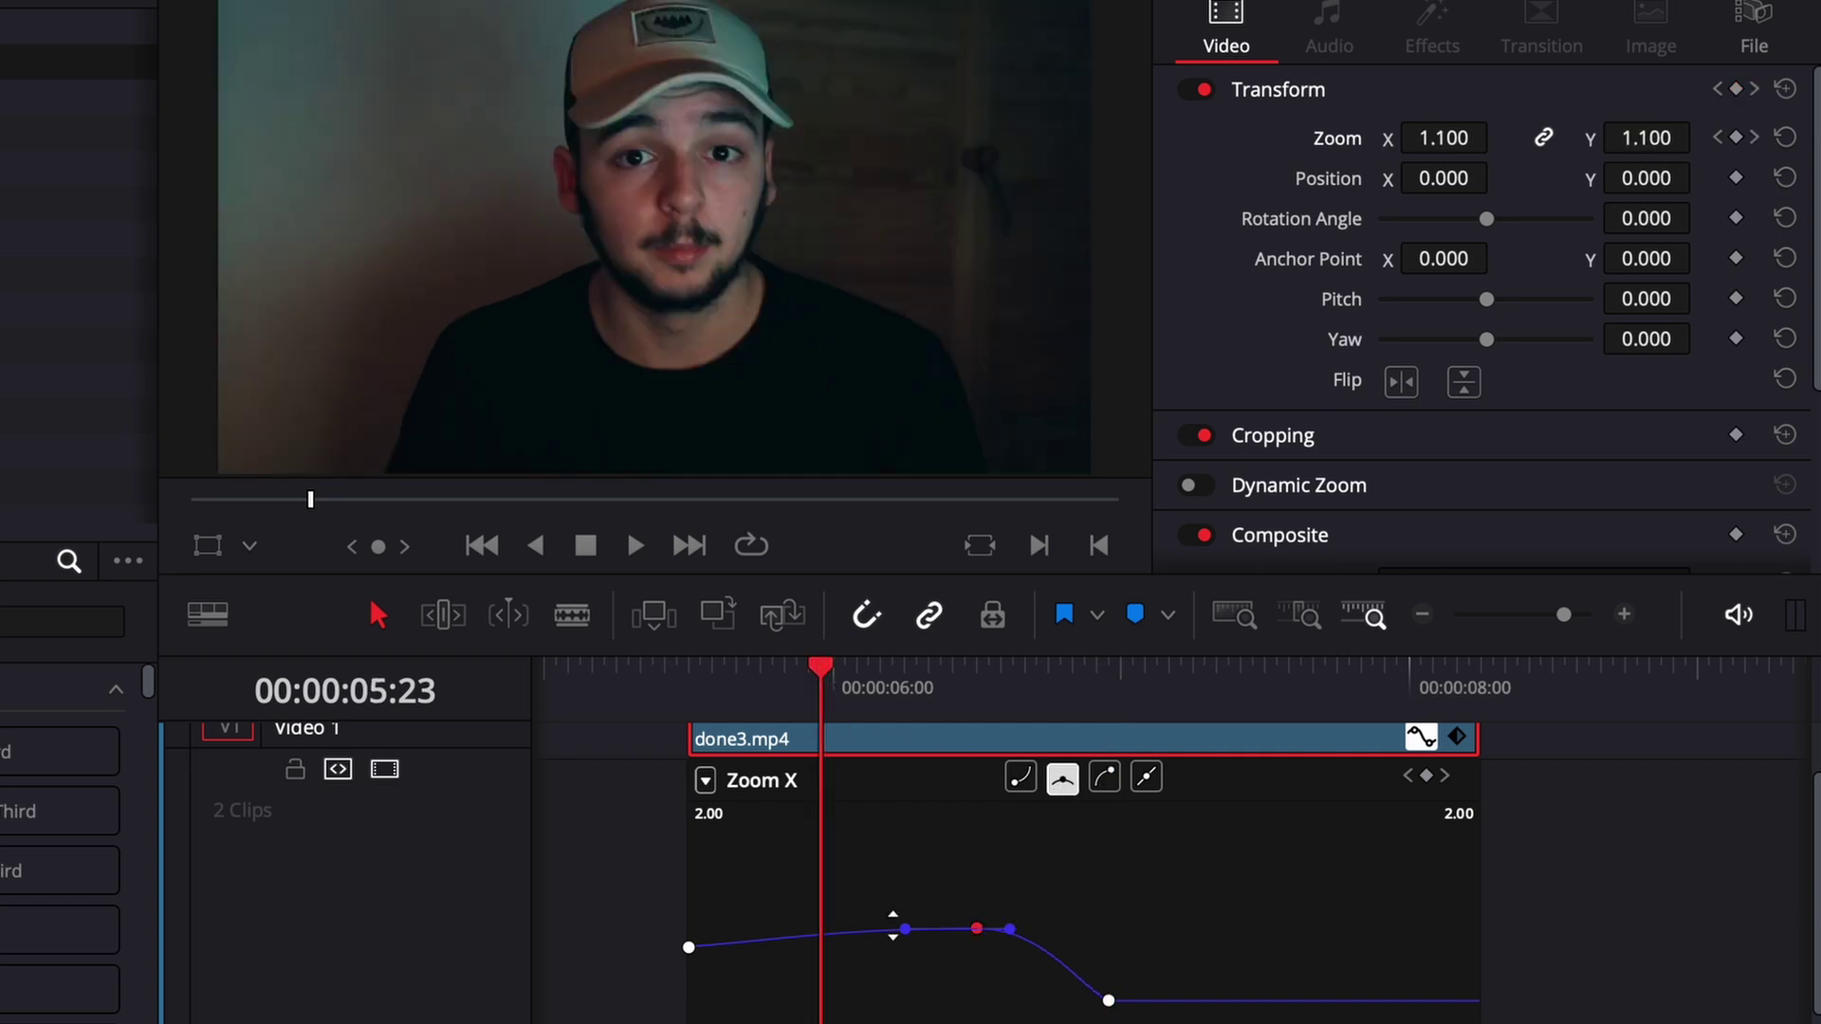
left_click(690, 700)
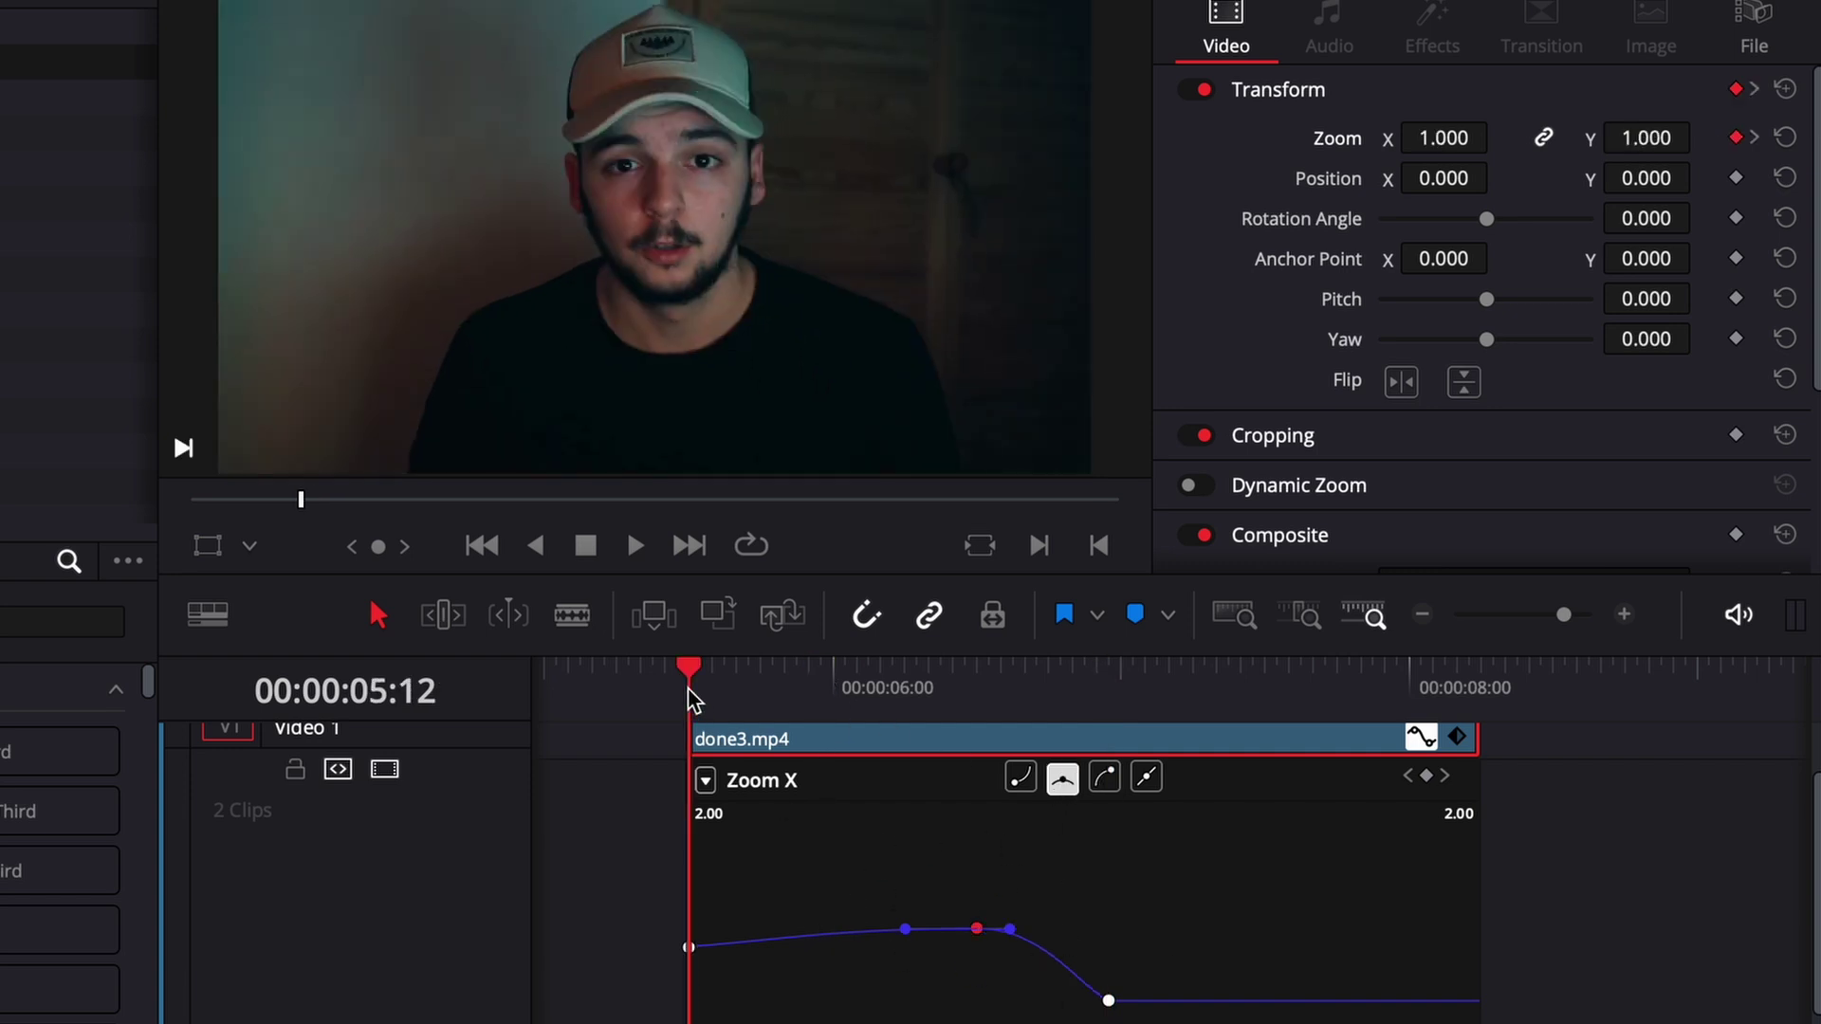
key("space")
left_click(1020, 779)
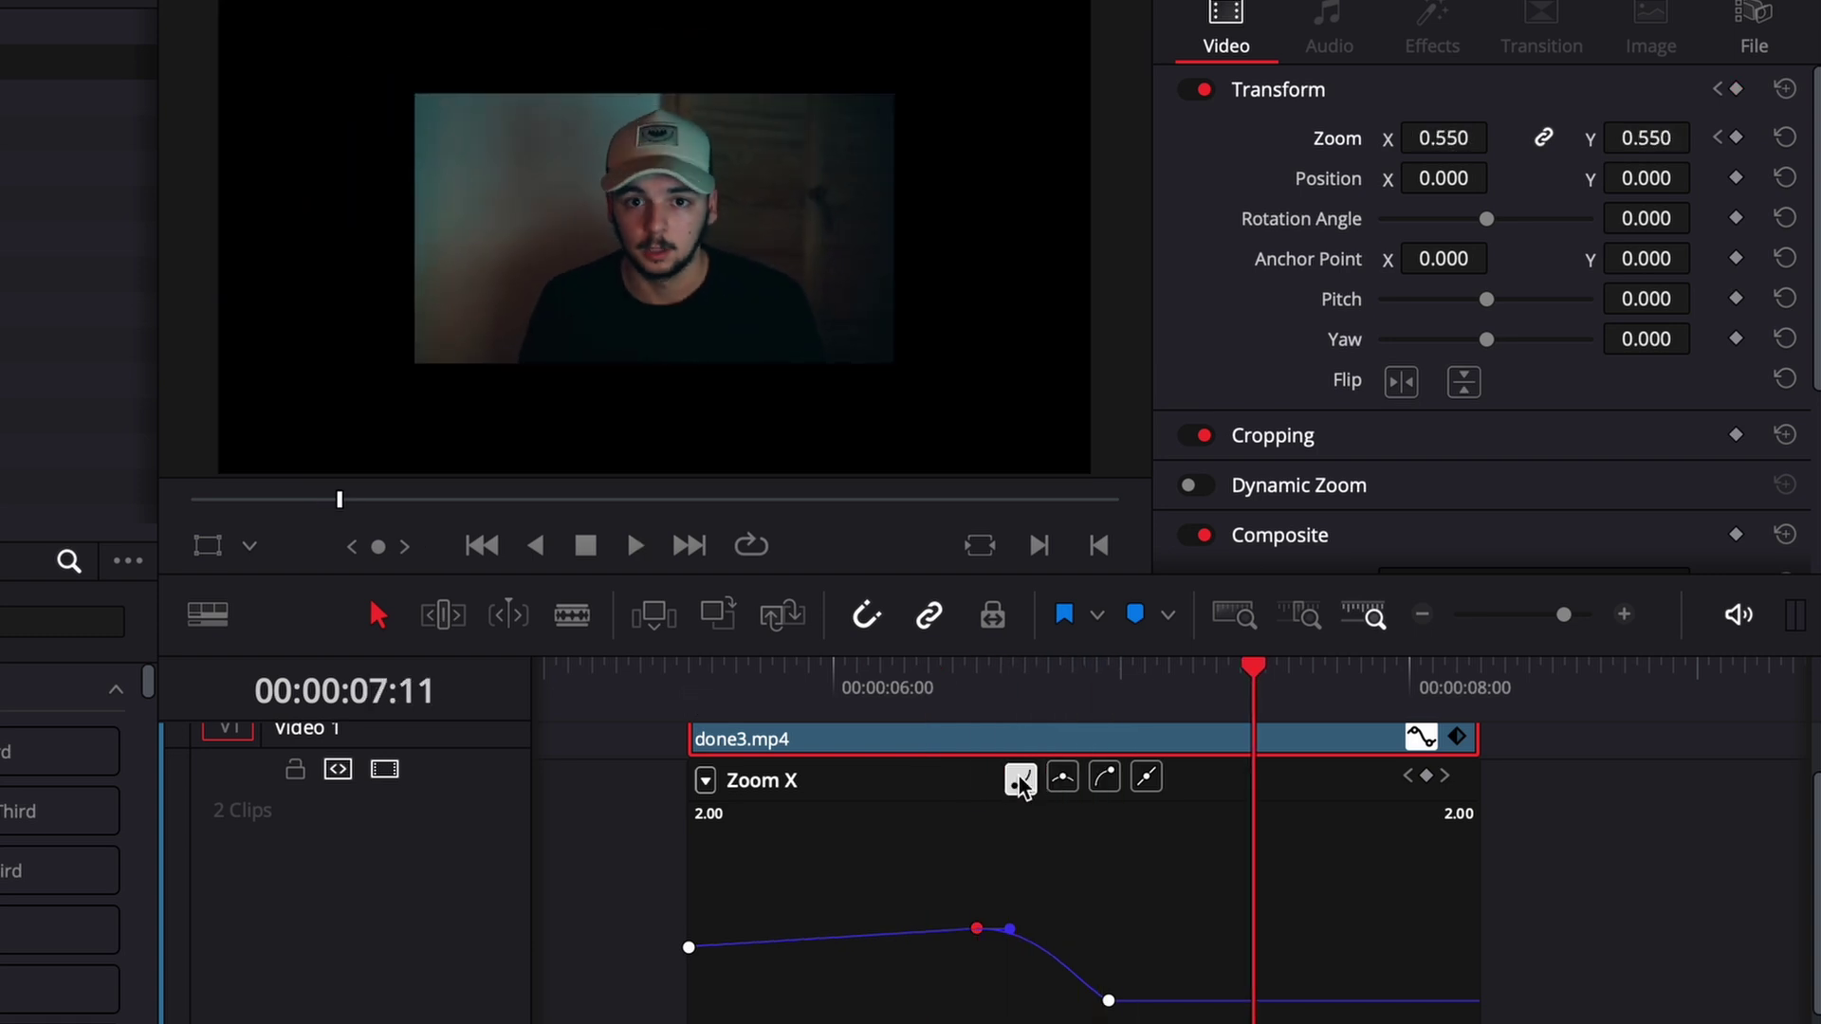
left_click(1103, 775)
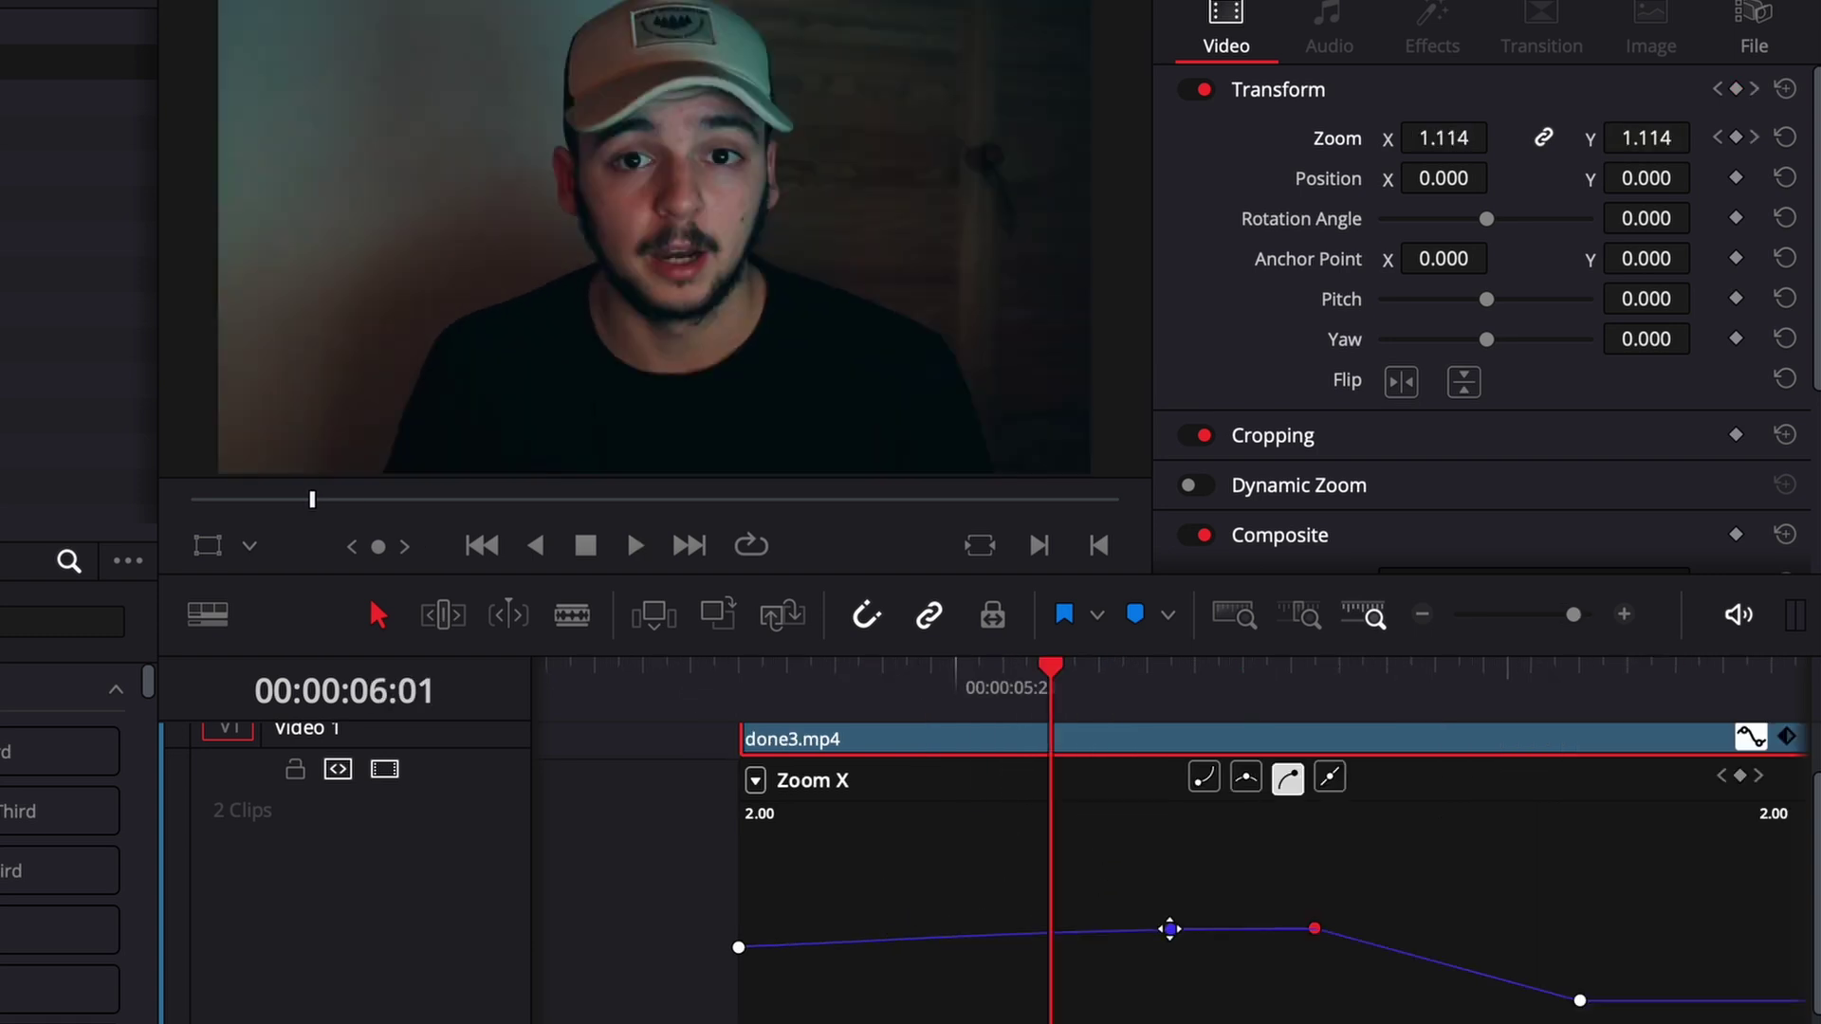
left_click_drag(1171, 927, 1176, 949)
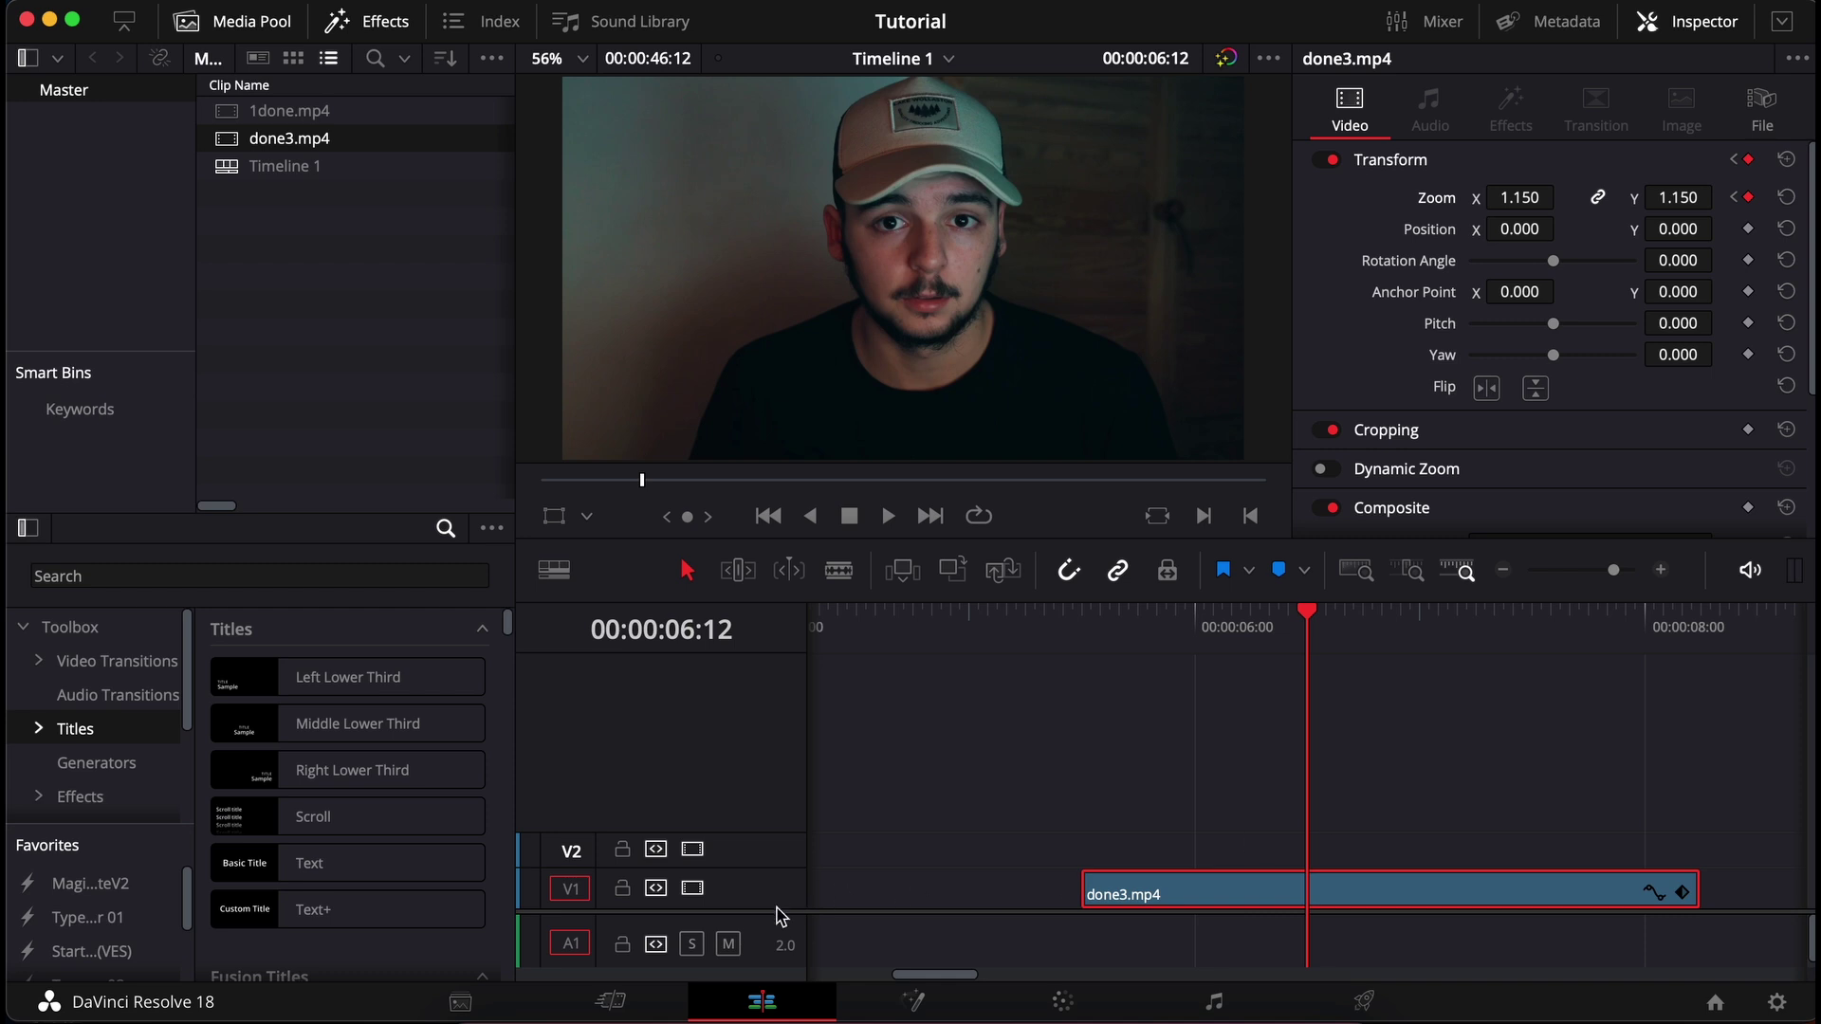
In done3.mp4's Transform keyframe lane, drag the end zoom keyframe later.
left_click_drag(776, 912, 796, 861)
key("super+minus")
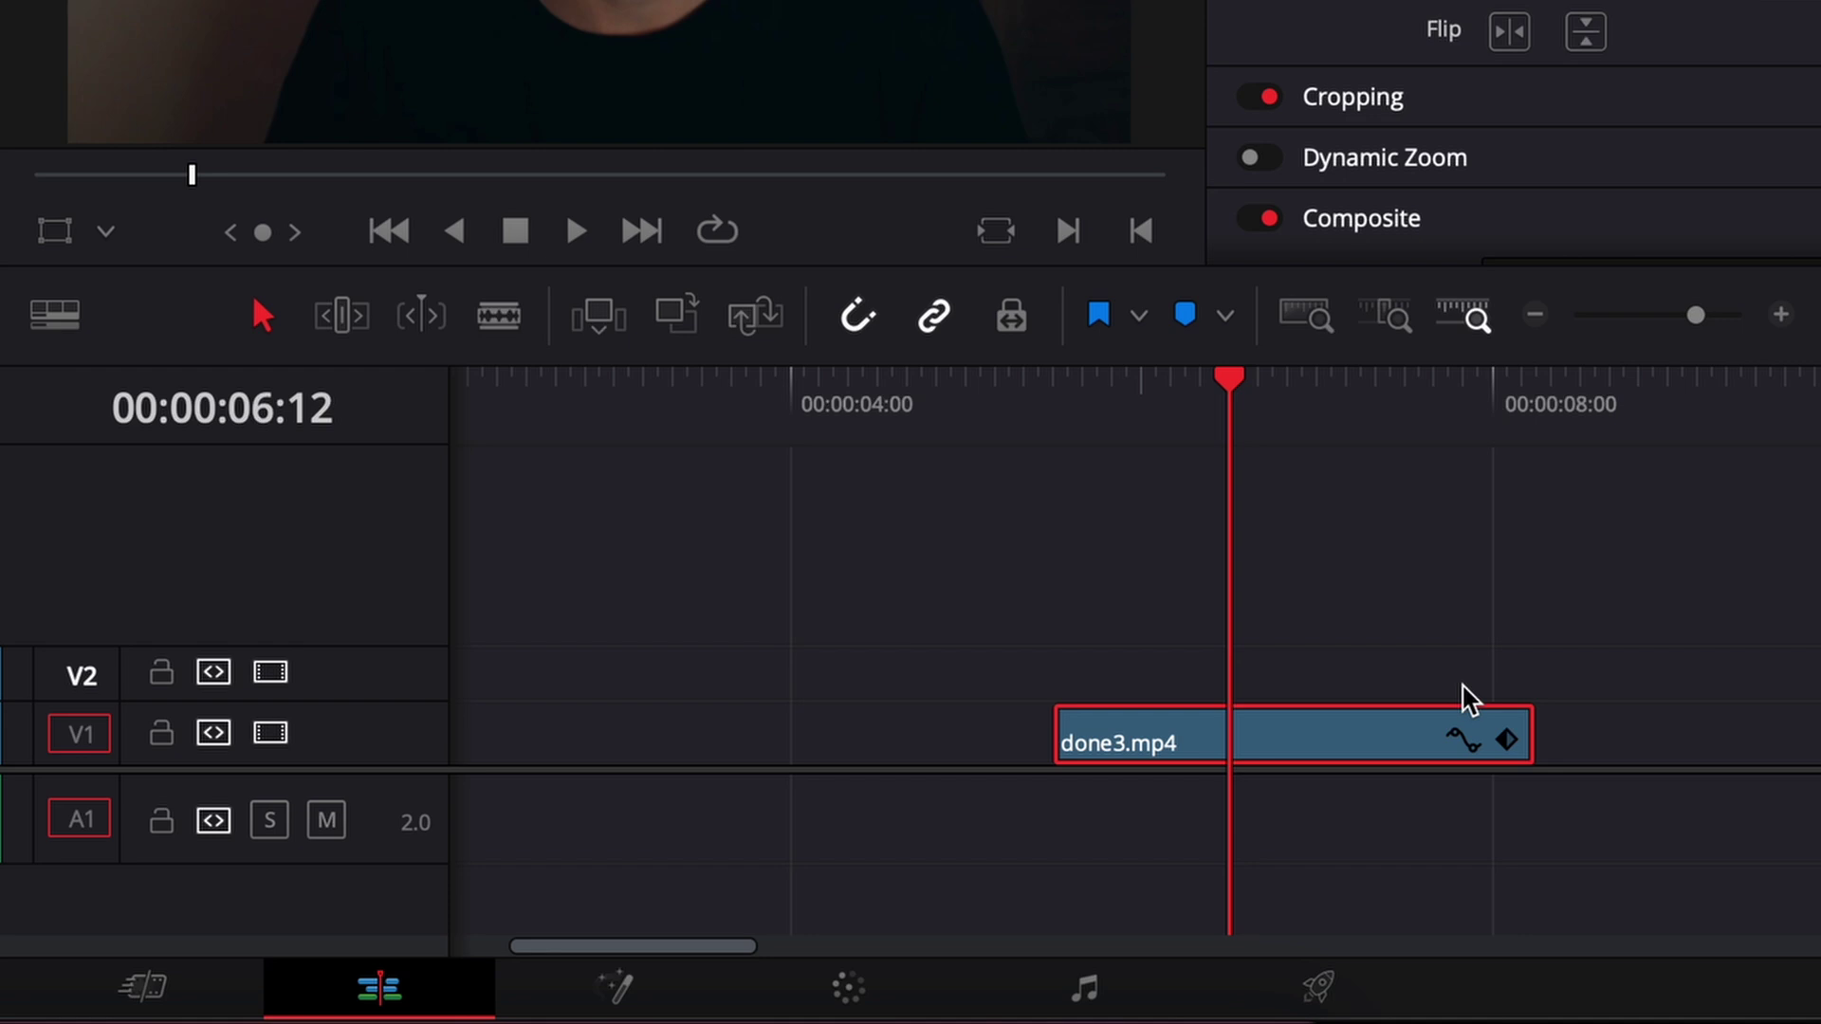
left_click(1507, 740)
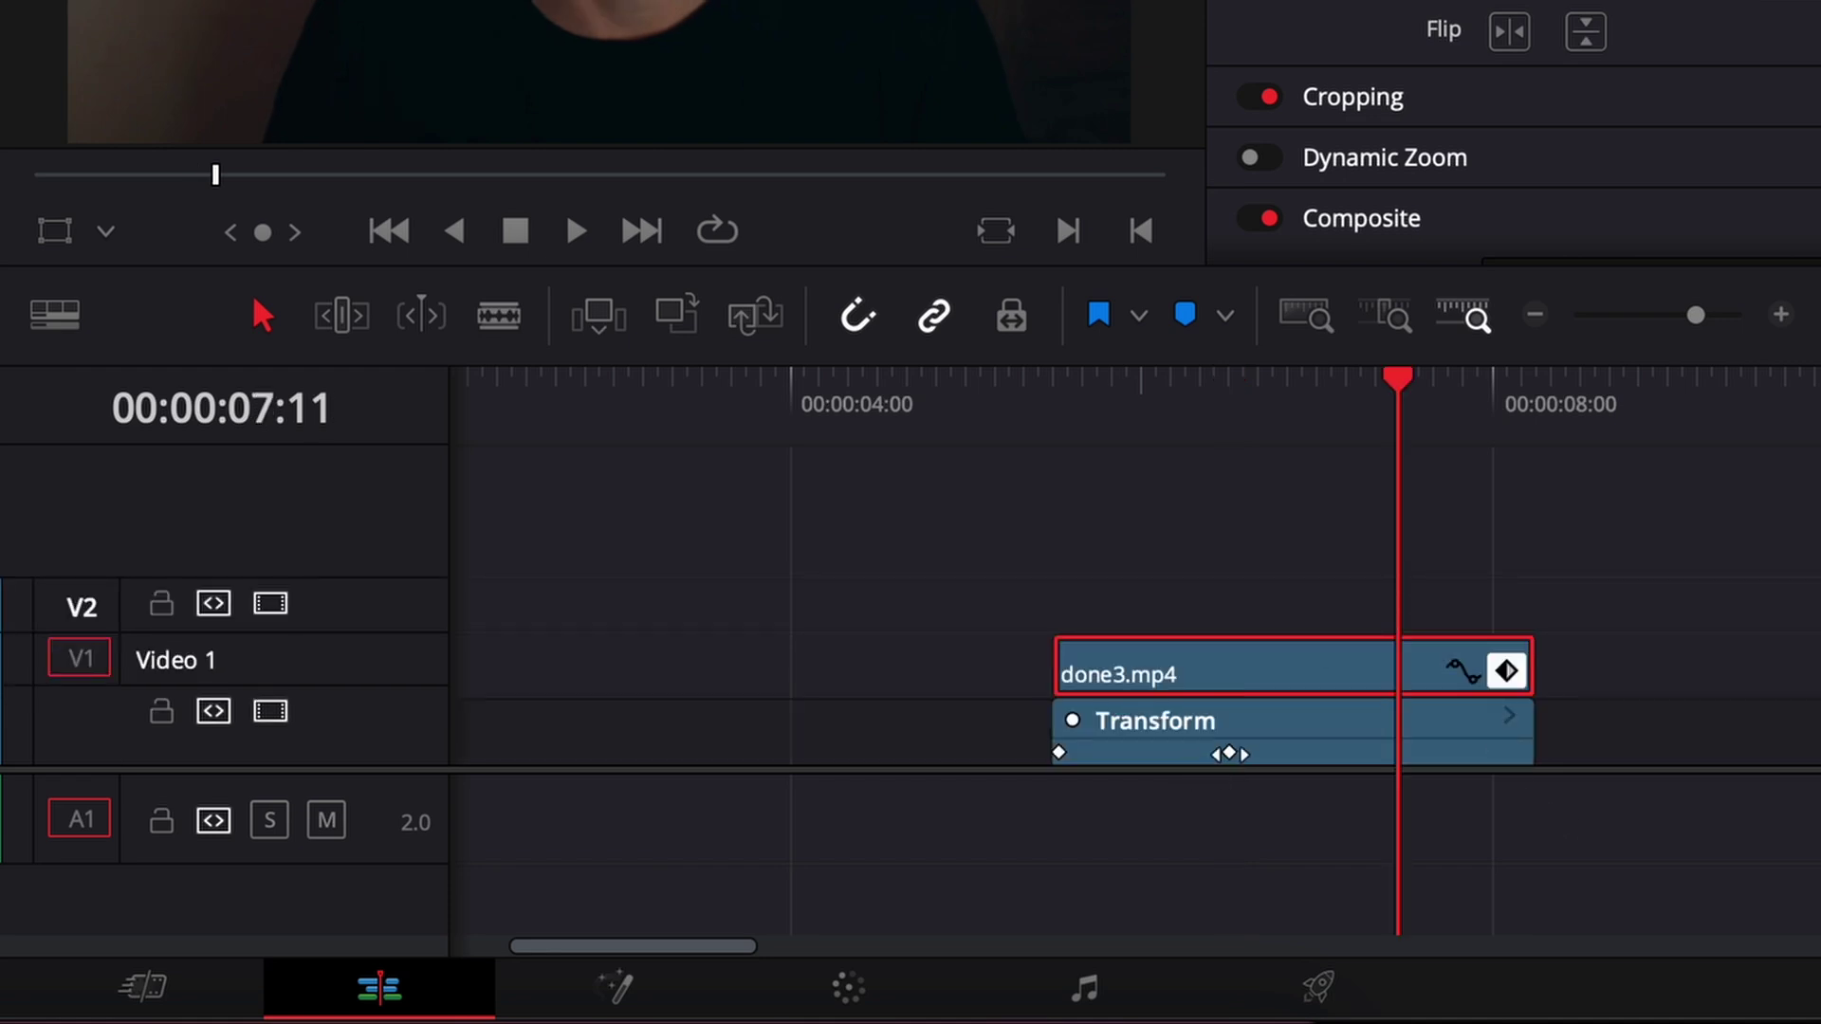
left_click_drag(1229, 753, 1324, 753)
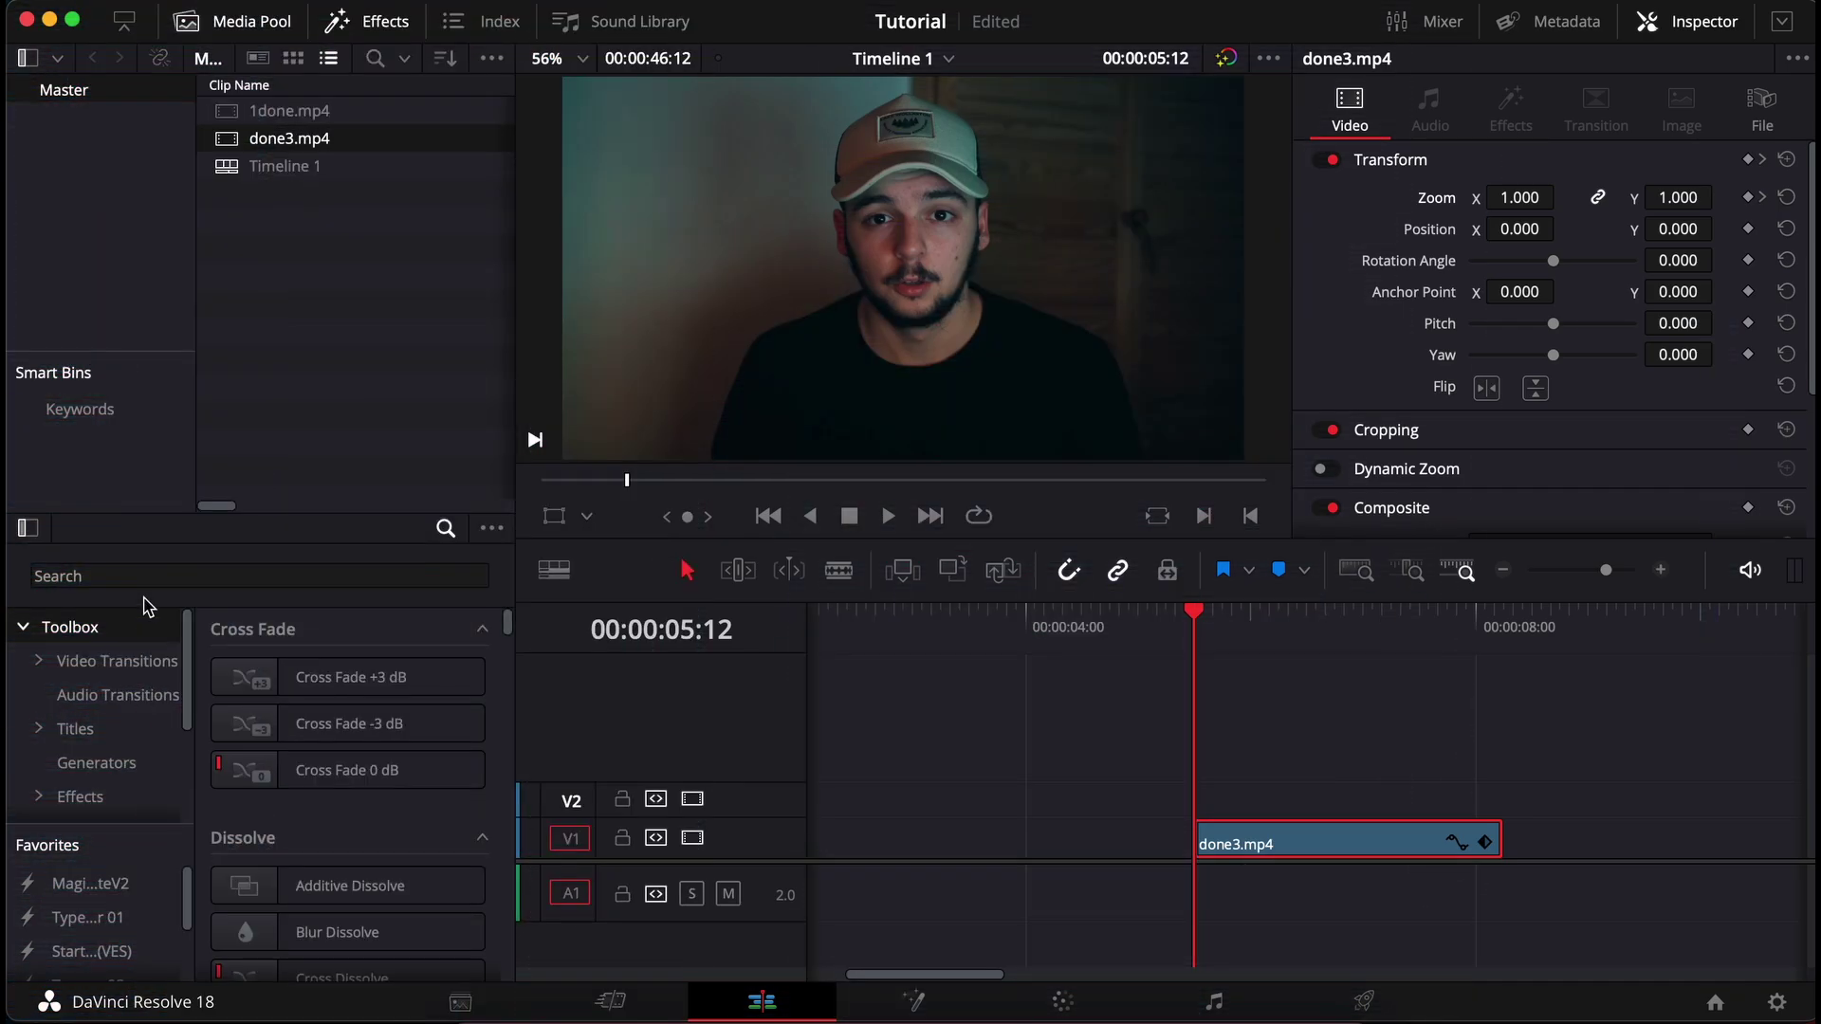
Find 'adjust' in the Effects library and place an Adjustment Clip on V2 above done3.mp4.
left_click(157, 575)
type("adjust")
left_click_drag(261, 668, 1190, 797)
left_click(1346, 844)
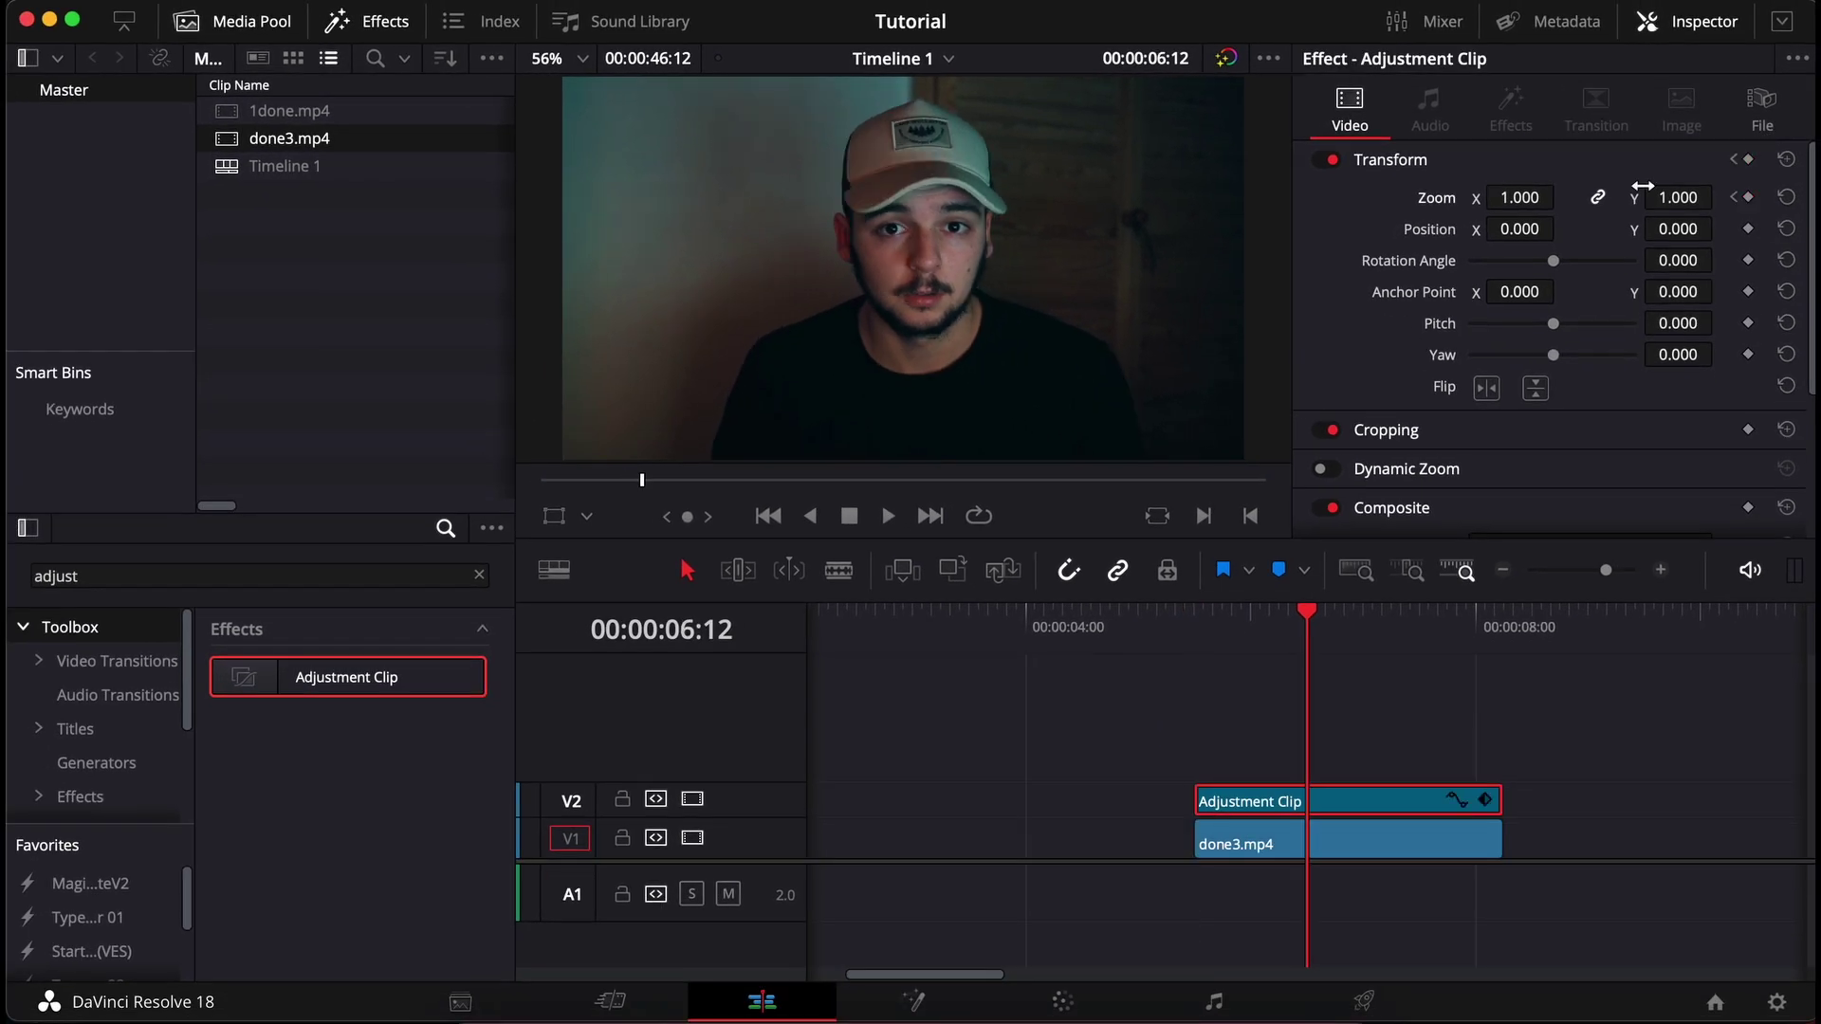
Play the adjustment clip's zoom-in and stop back at its first frame.
left_click(1456, 672)
left_click(1224, 615)
key("space")
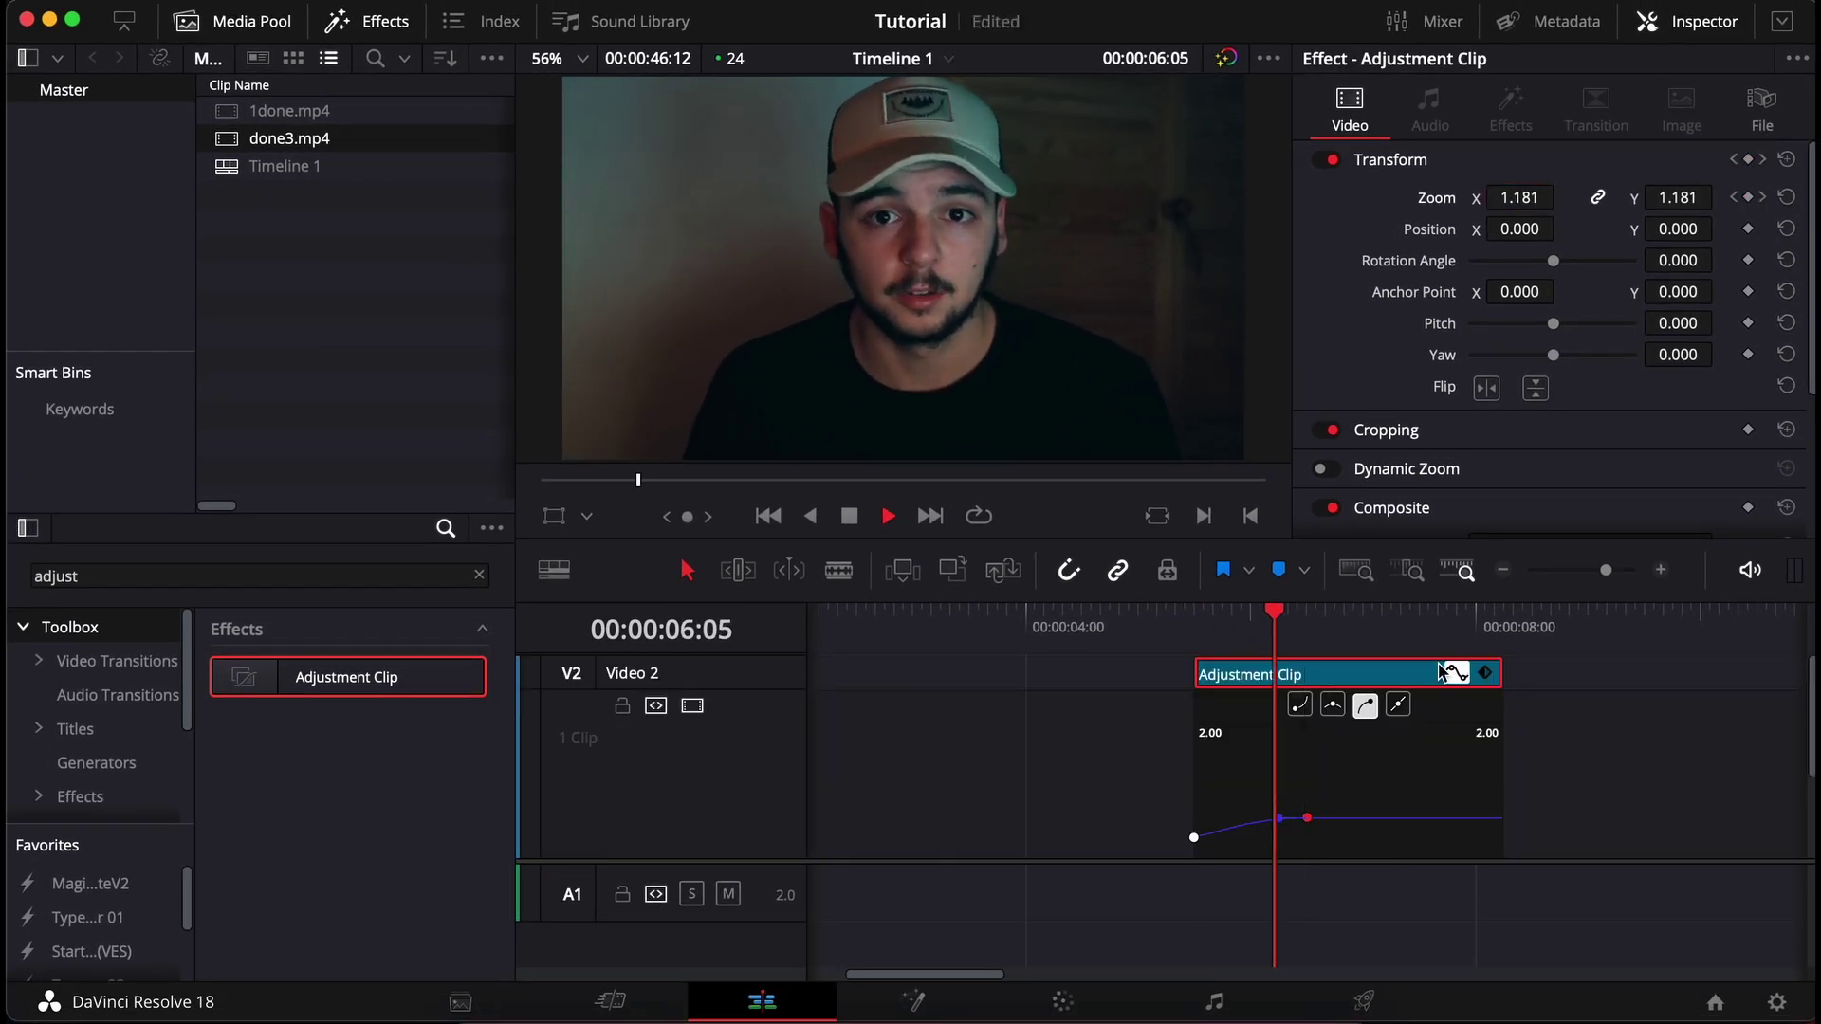
left_click(1457, 672)
left_click(1211, 628)
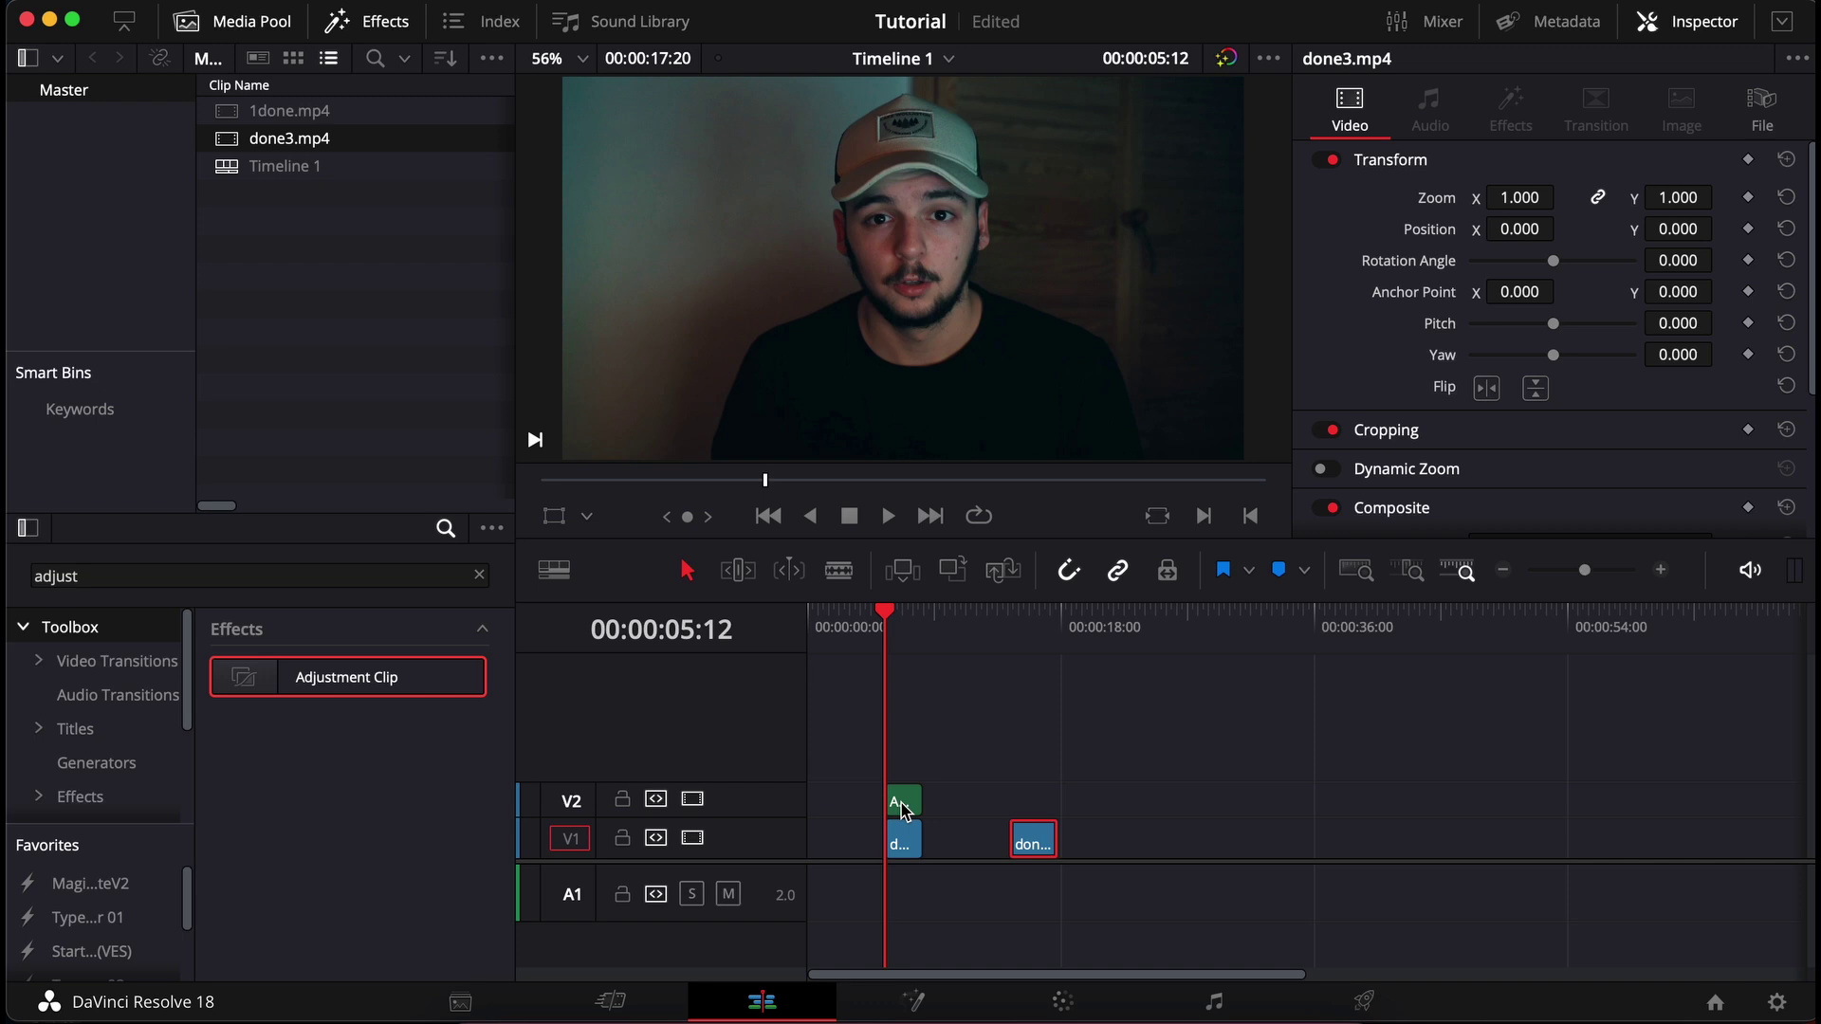
Place a copy of the adjustment clip later on V2 and play it from 00:00:14:10.
left_click_drag(903, 808, 1028, 801)
left_click(1021, 637)
key("space")
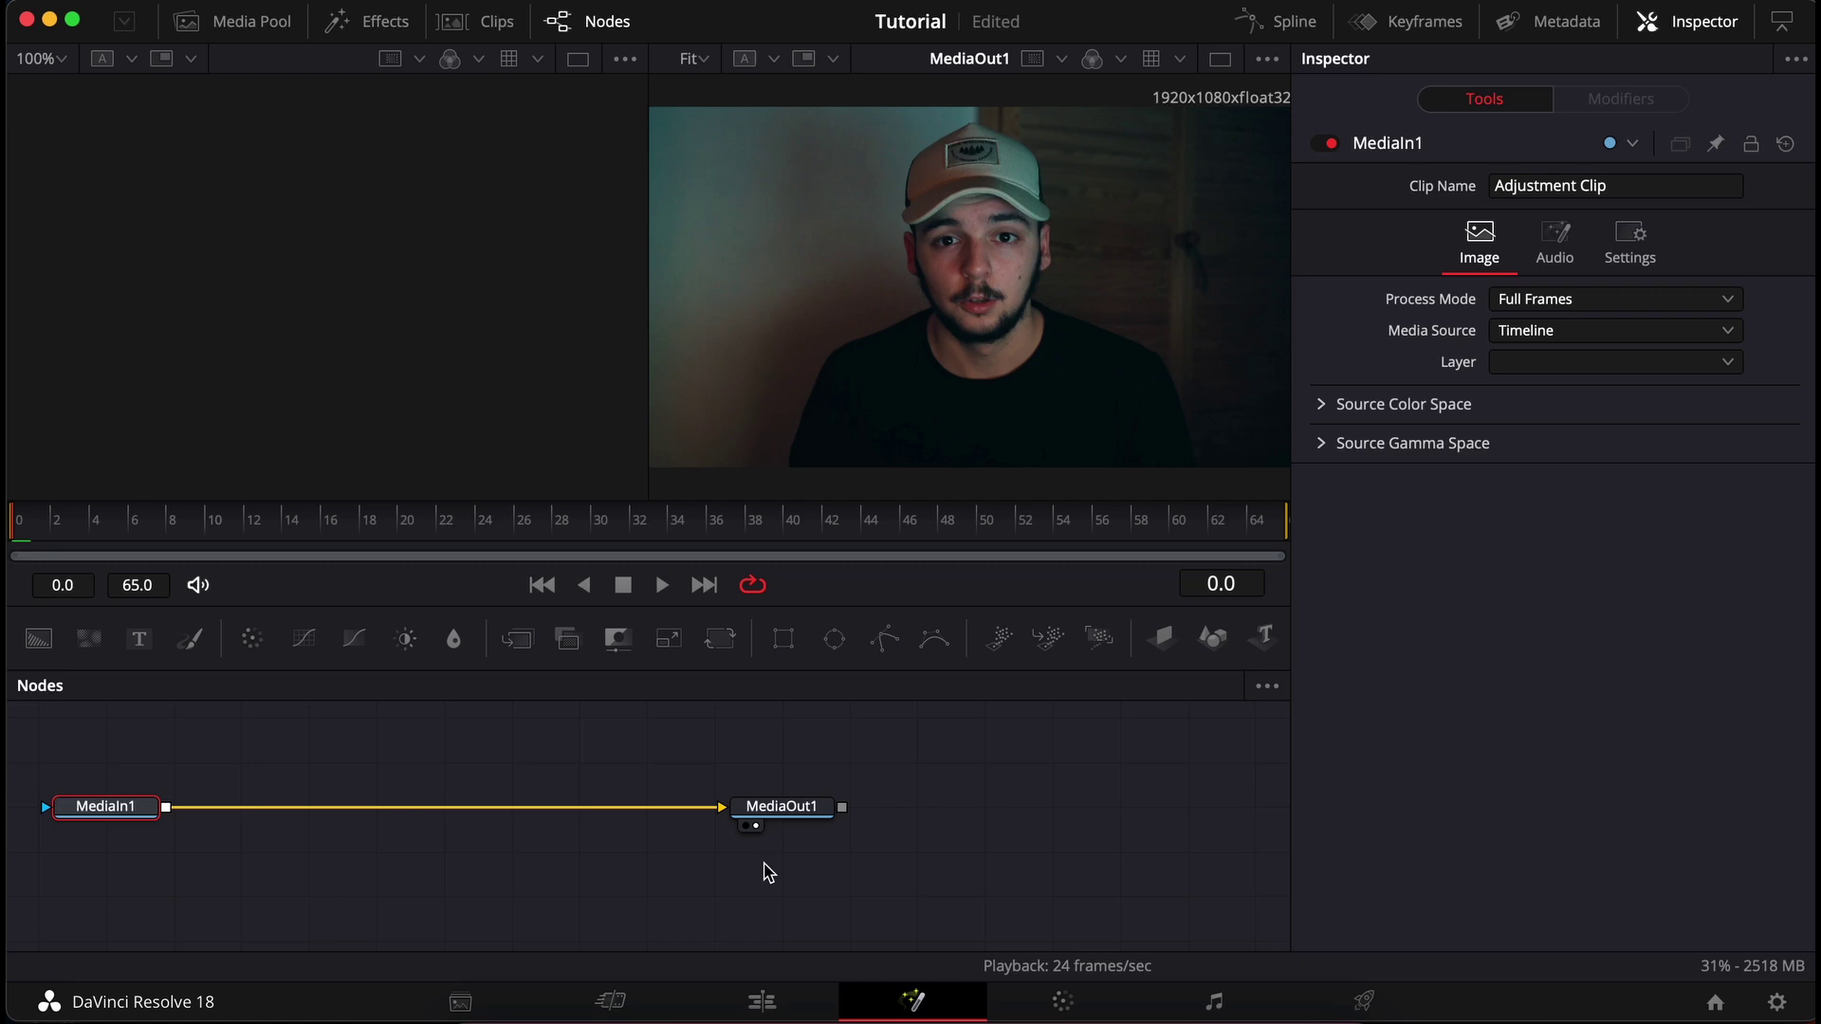
Add Transform and Blur nodes after MediaIn1 and arrange them in the node flow.
key("shift+space")
type("blur")
key("BackSpace")
key("BackSpace")
key("BackSpace")
key("BackSpace")
type("transf")
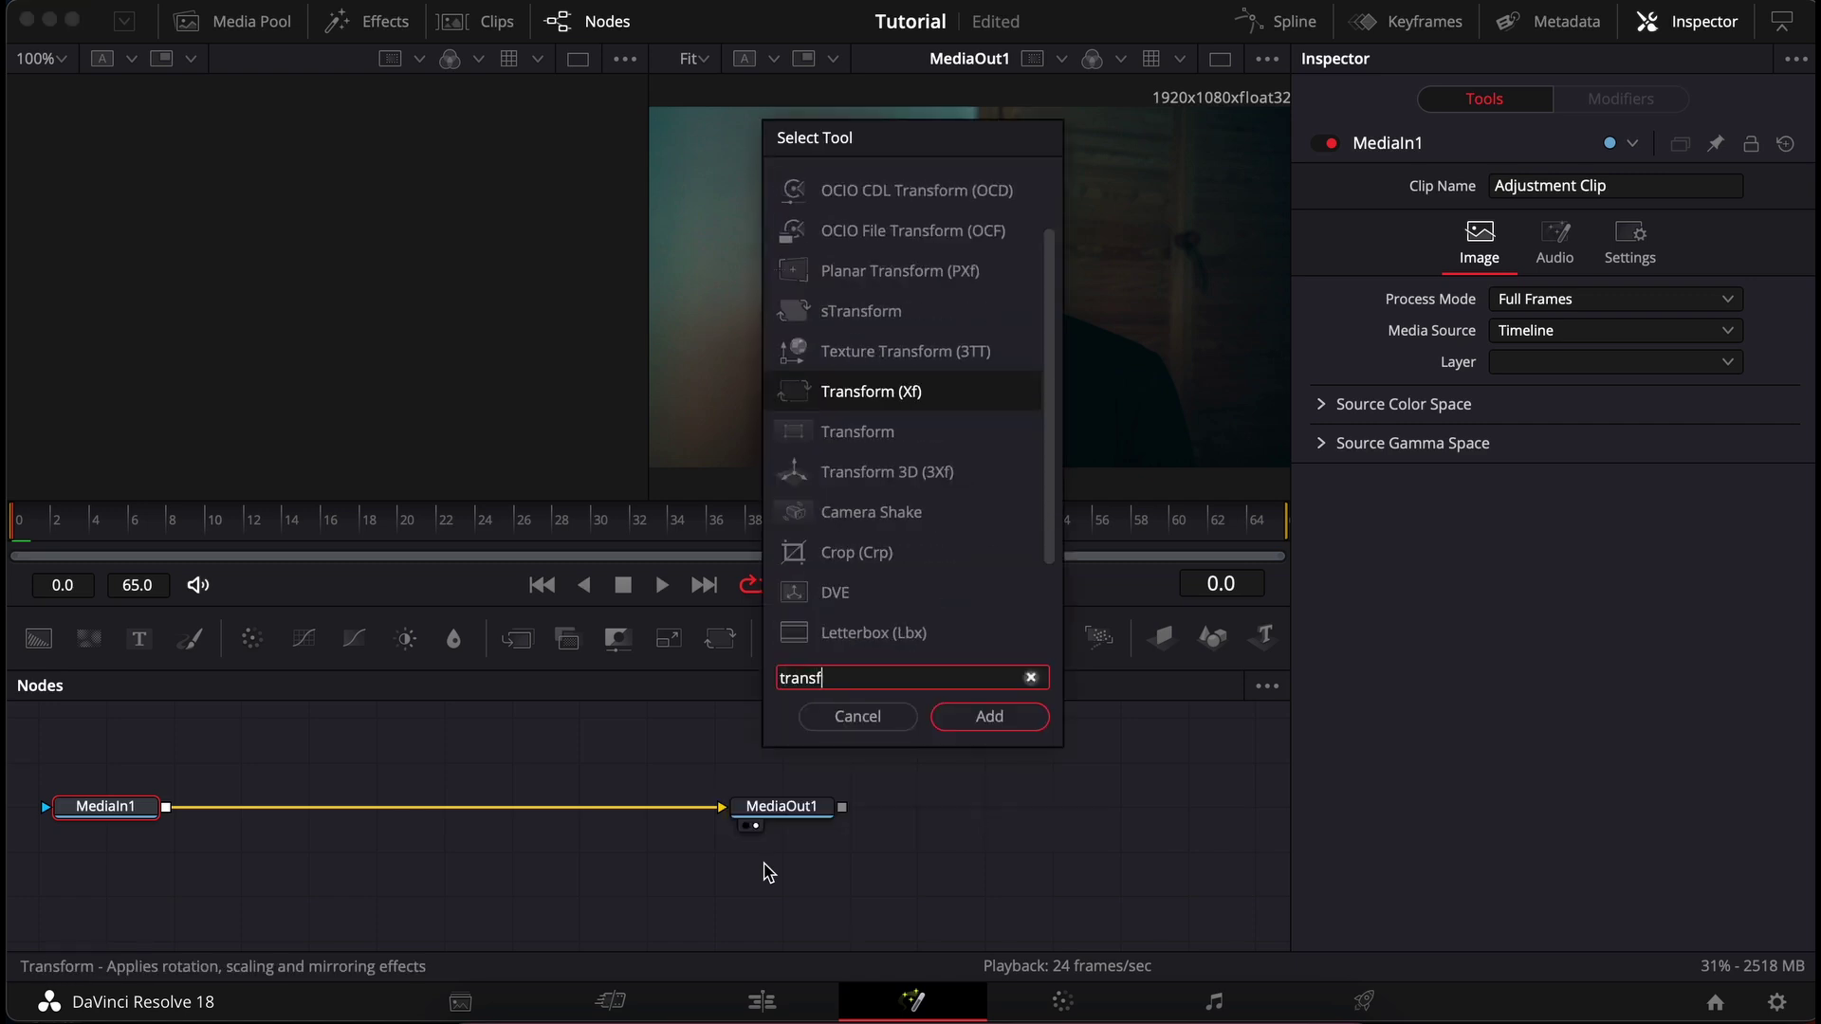
key("Return")
key("shift+space")
type("blur")
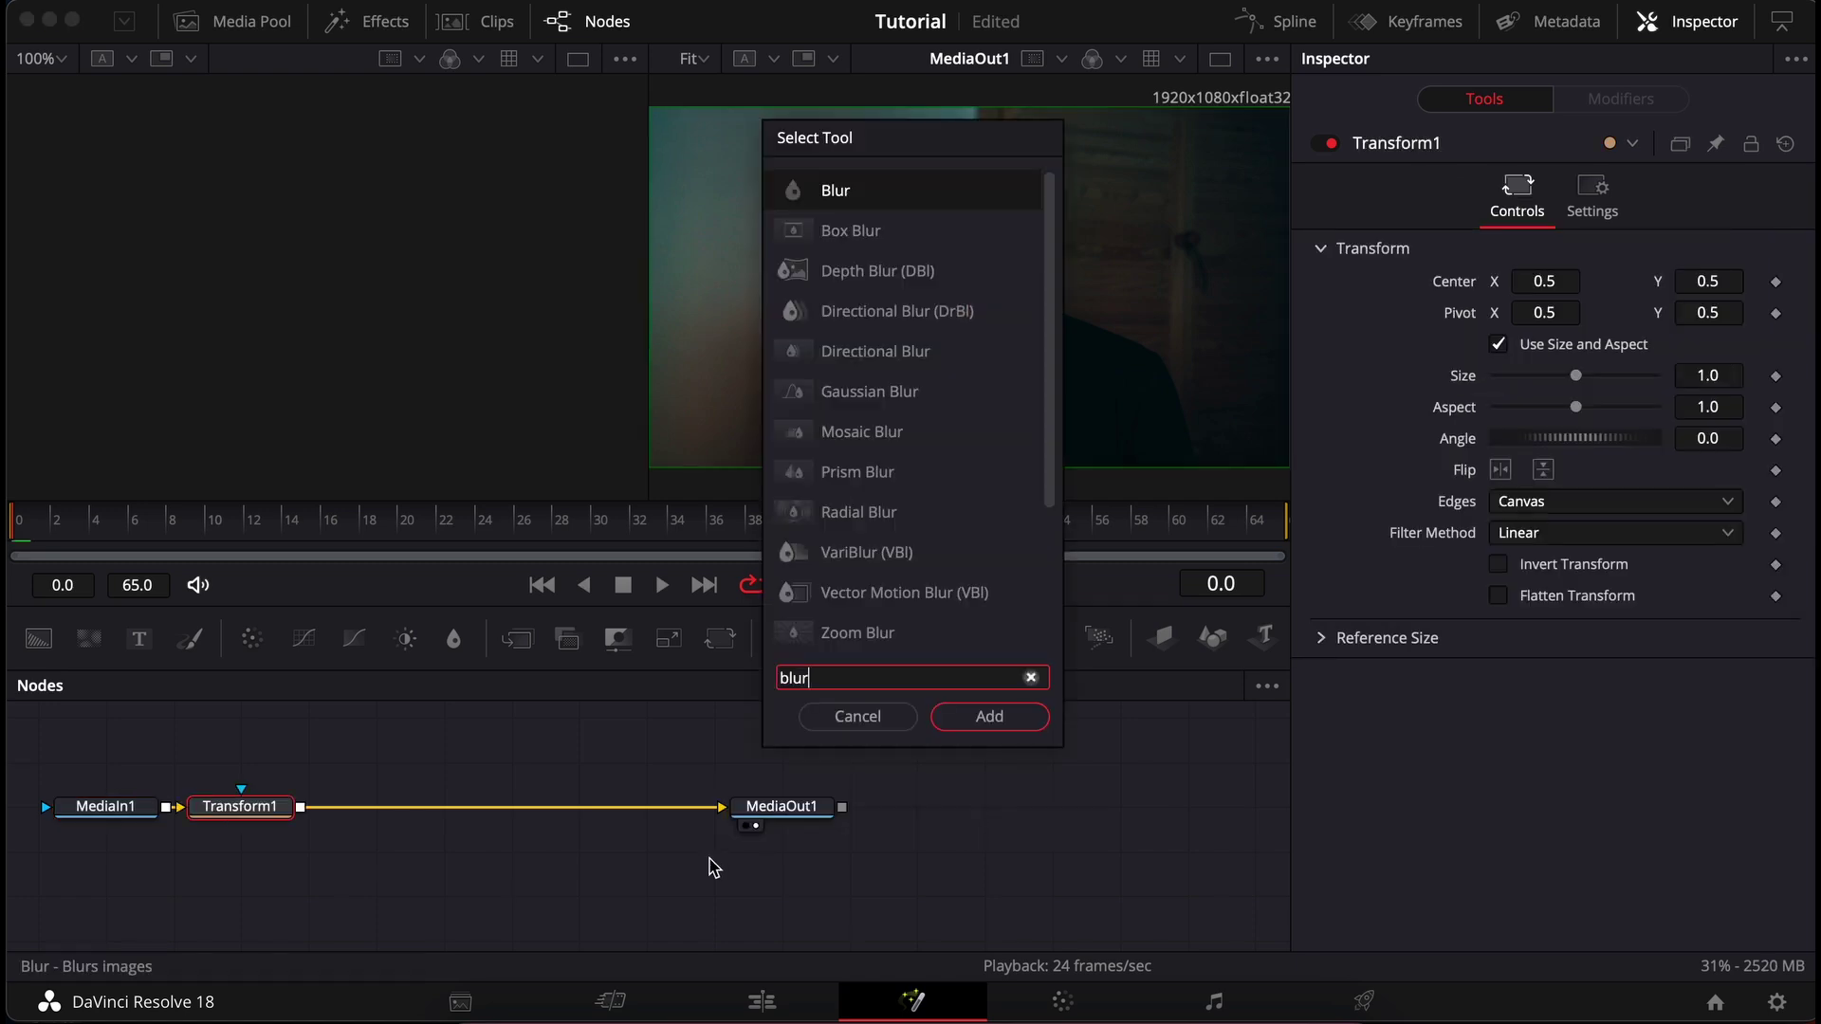
key("Return")
left_click_drag(373, 805, 451, 771)
left_click_drag(240, 805, 293, 767)
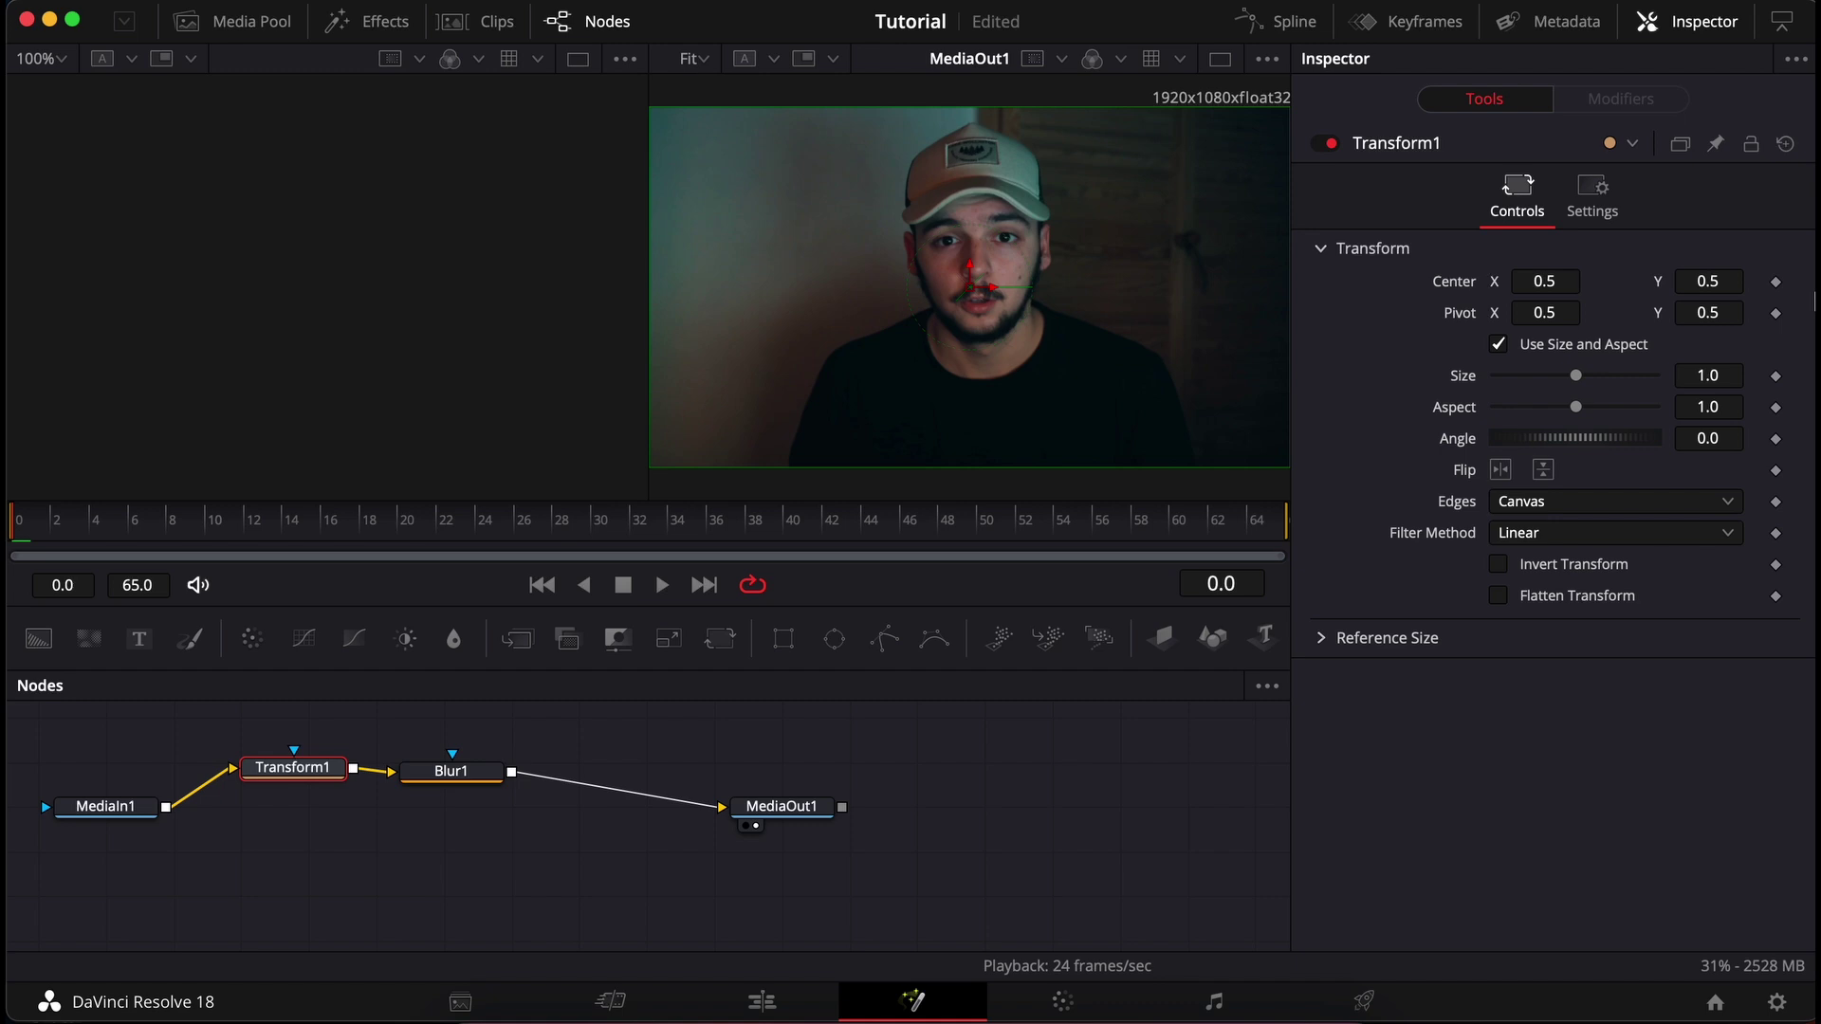
Keyframe Transform1's Size at frame 0 and a larger Size at frame 20.
left_click(1775, 375)
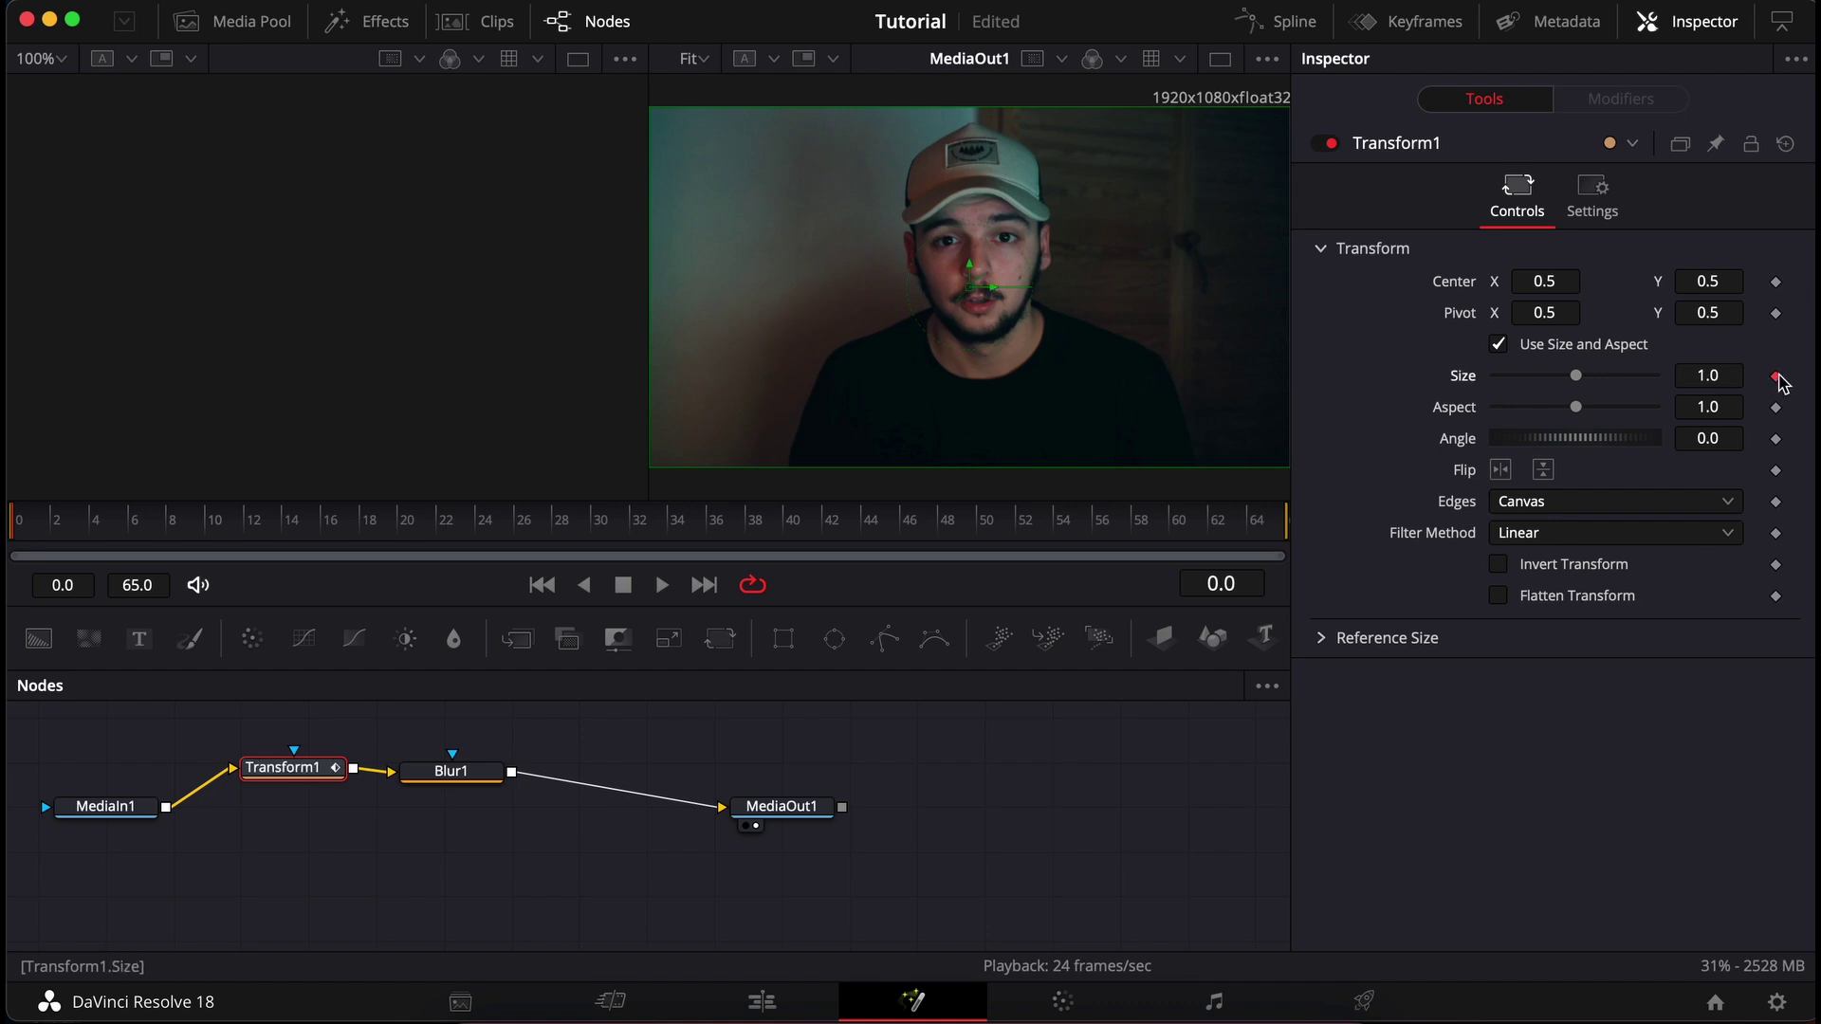
left_click(415, 525)
left_click(1723, 376)
type("1.02")
key("Return")
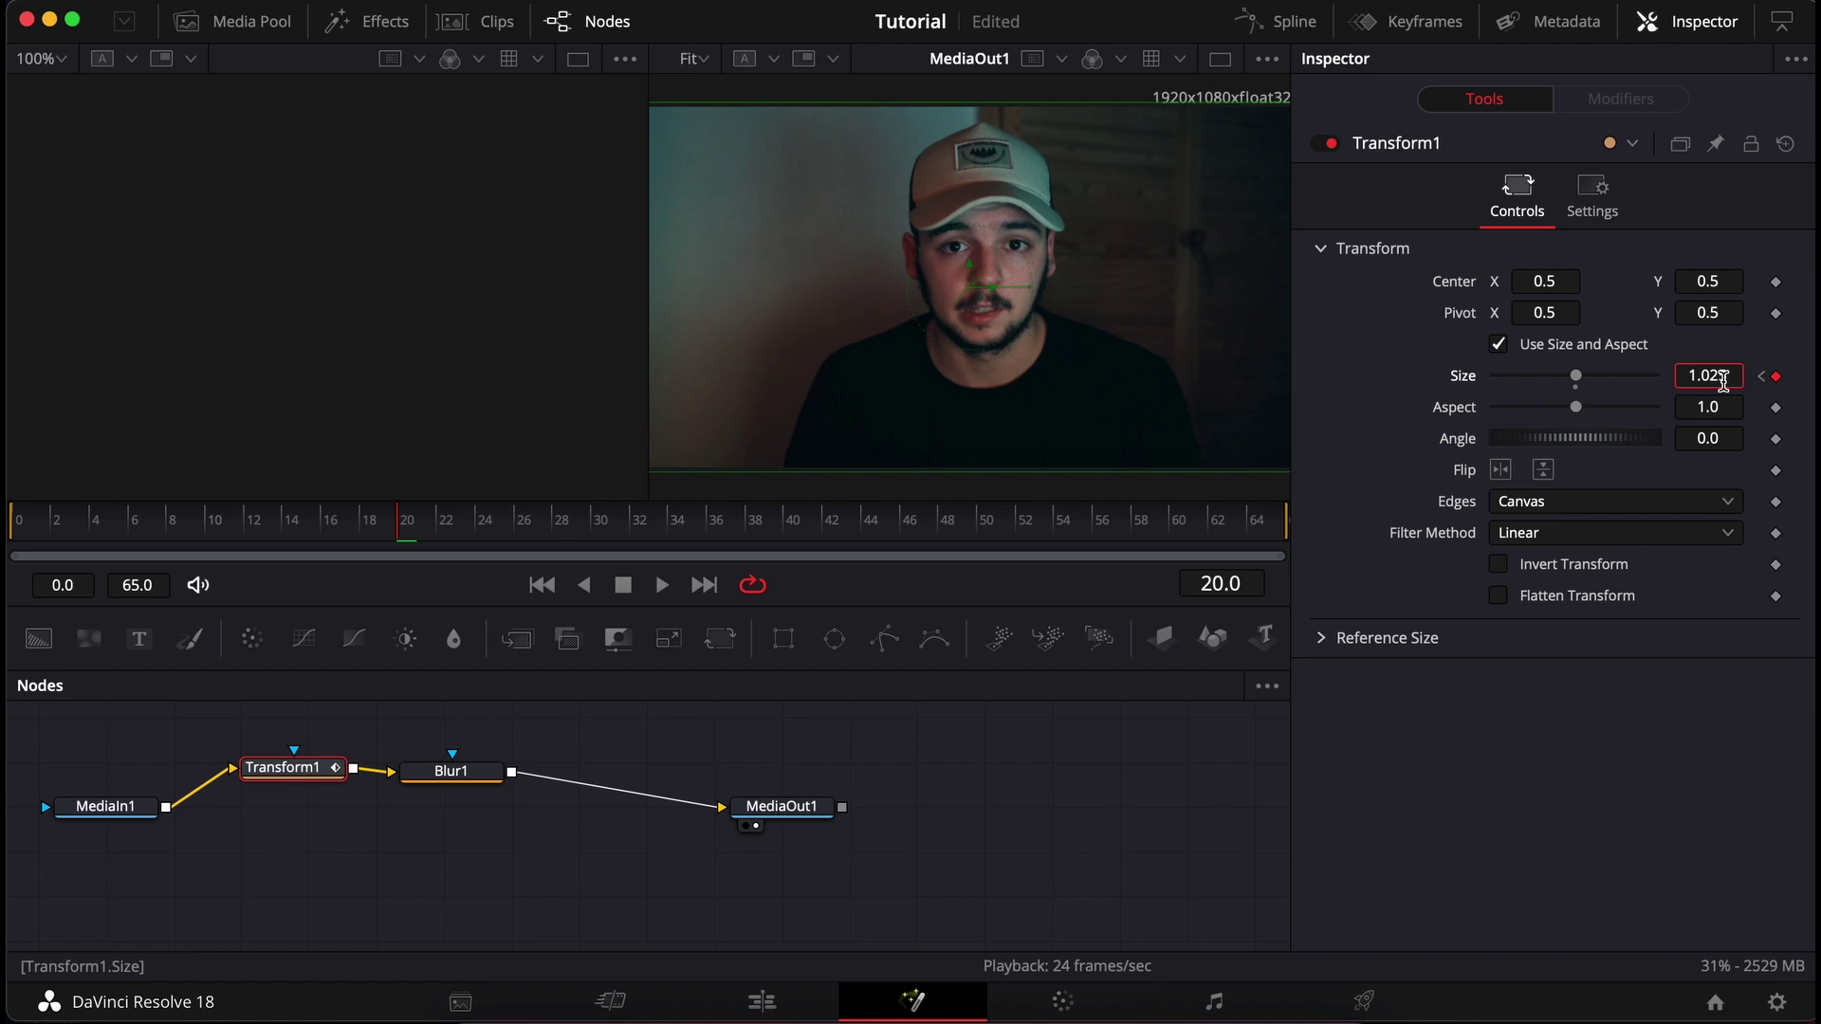
key("BackSpace")
type("65")
key("Return")
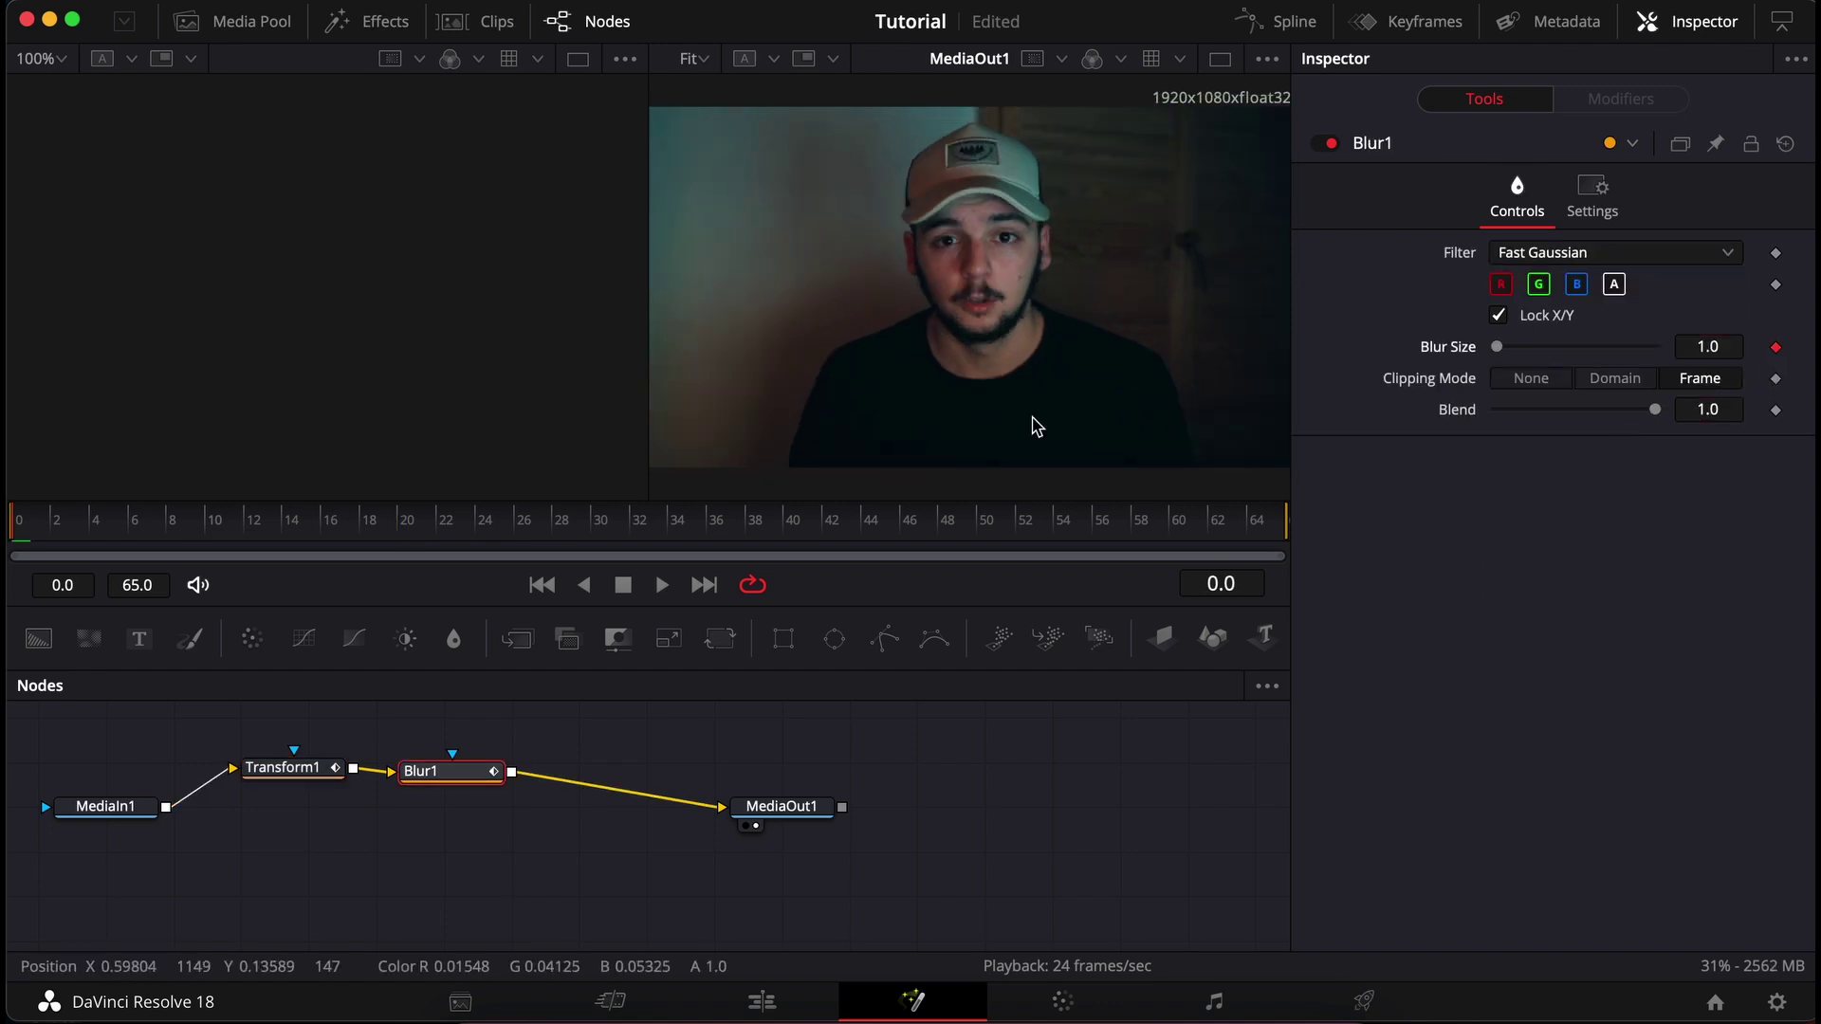
Check frames 20 and 10, then play the zoom and blur animation from frame 0.
left_click(403, 525)
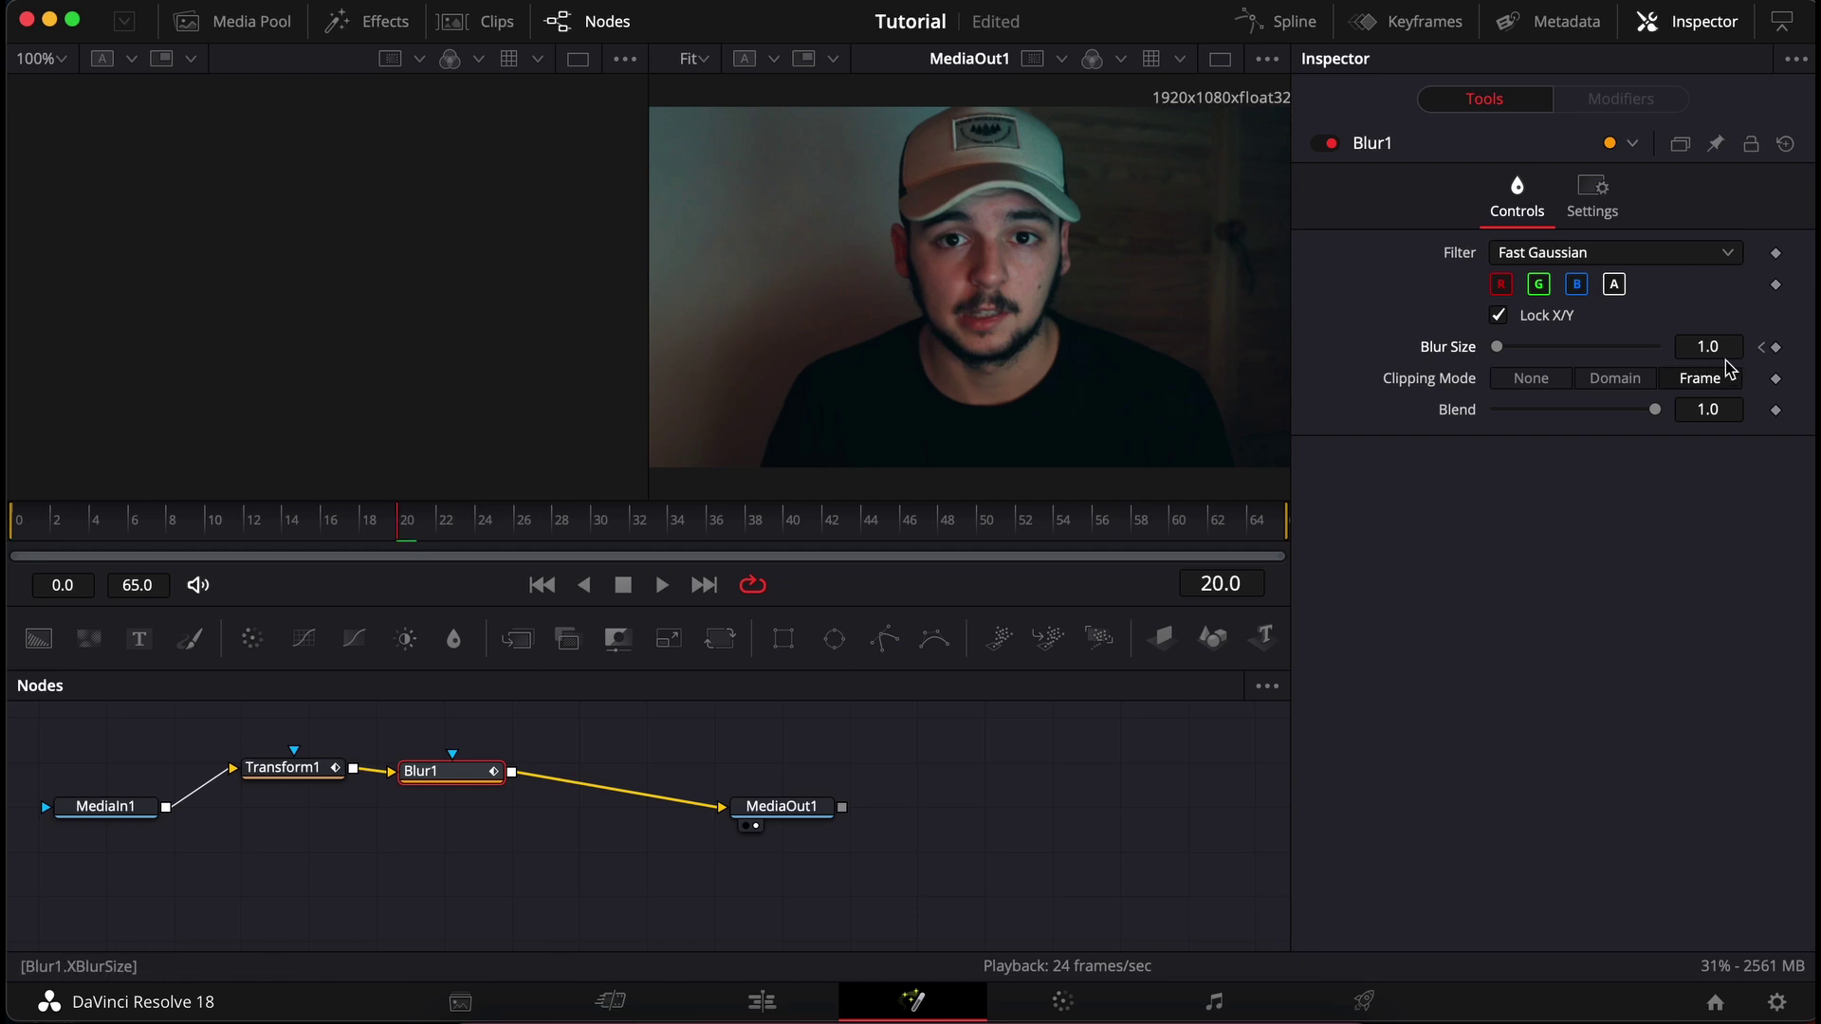
left_click(213, 525)
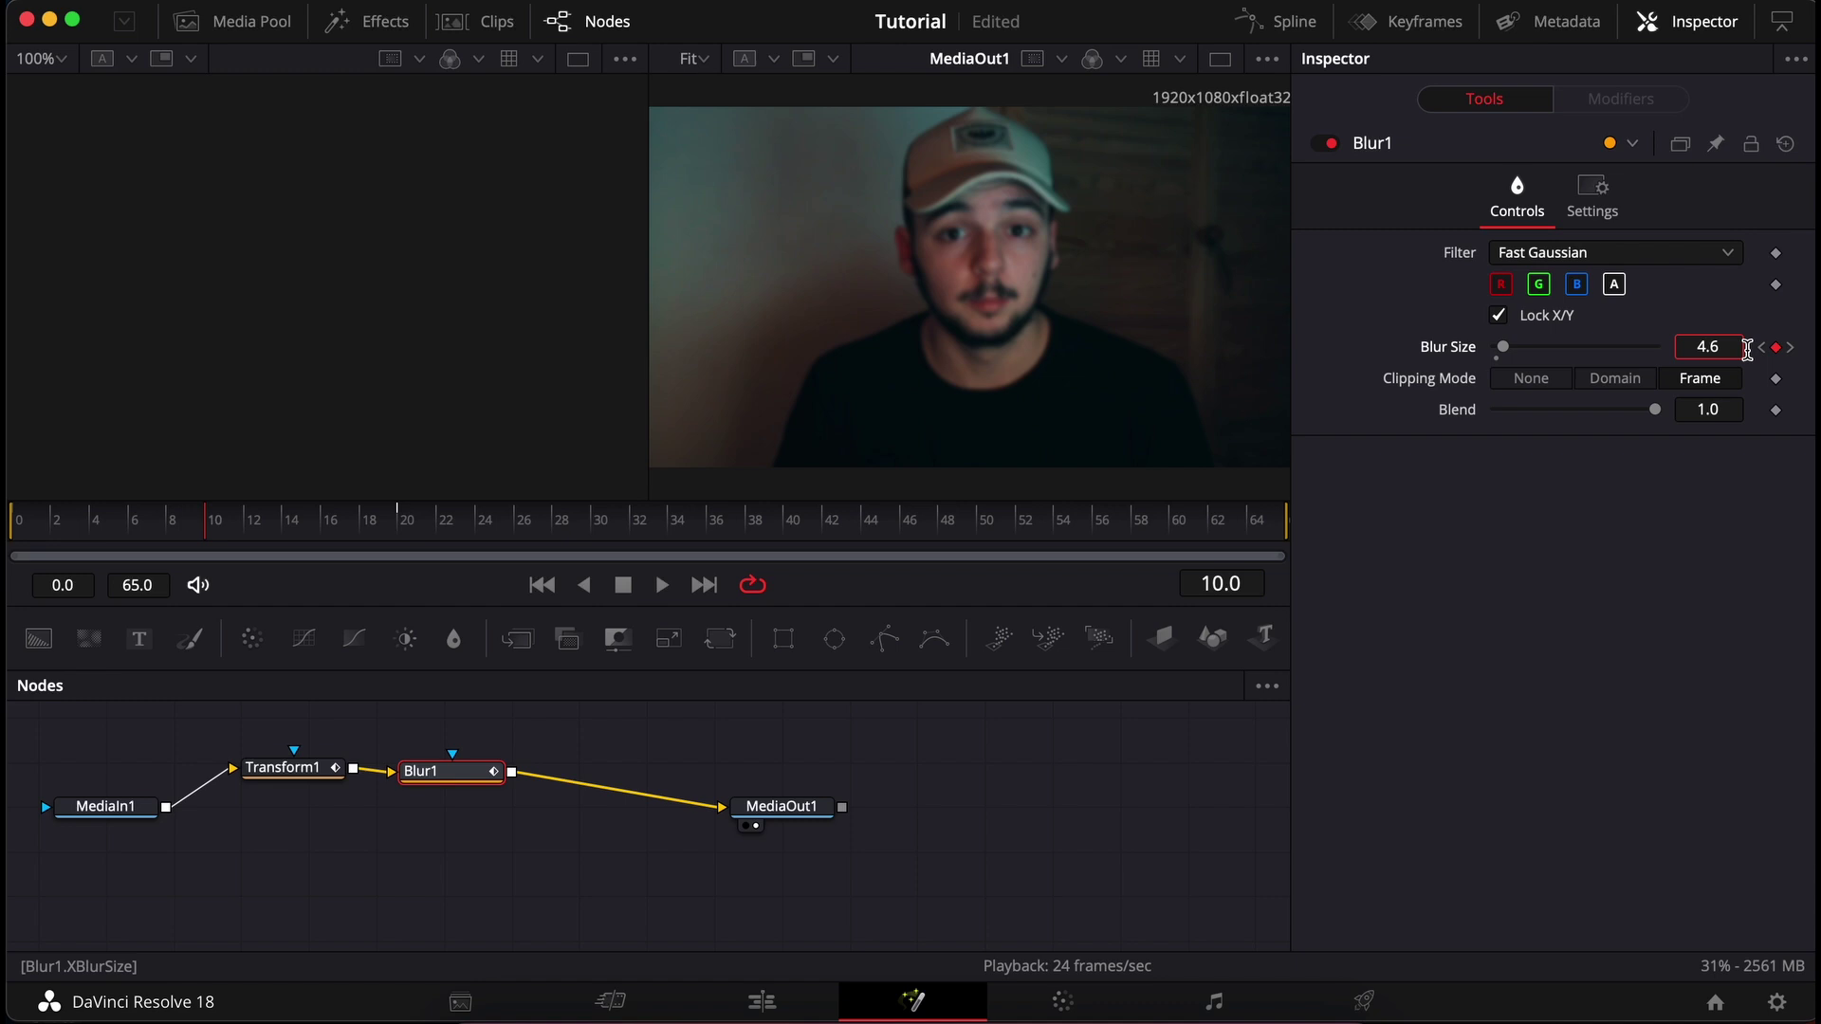
left_click(12, 527)
key("space")
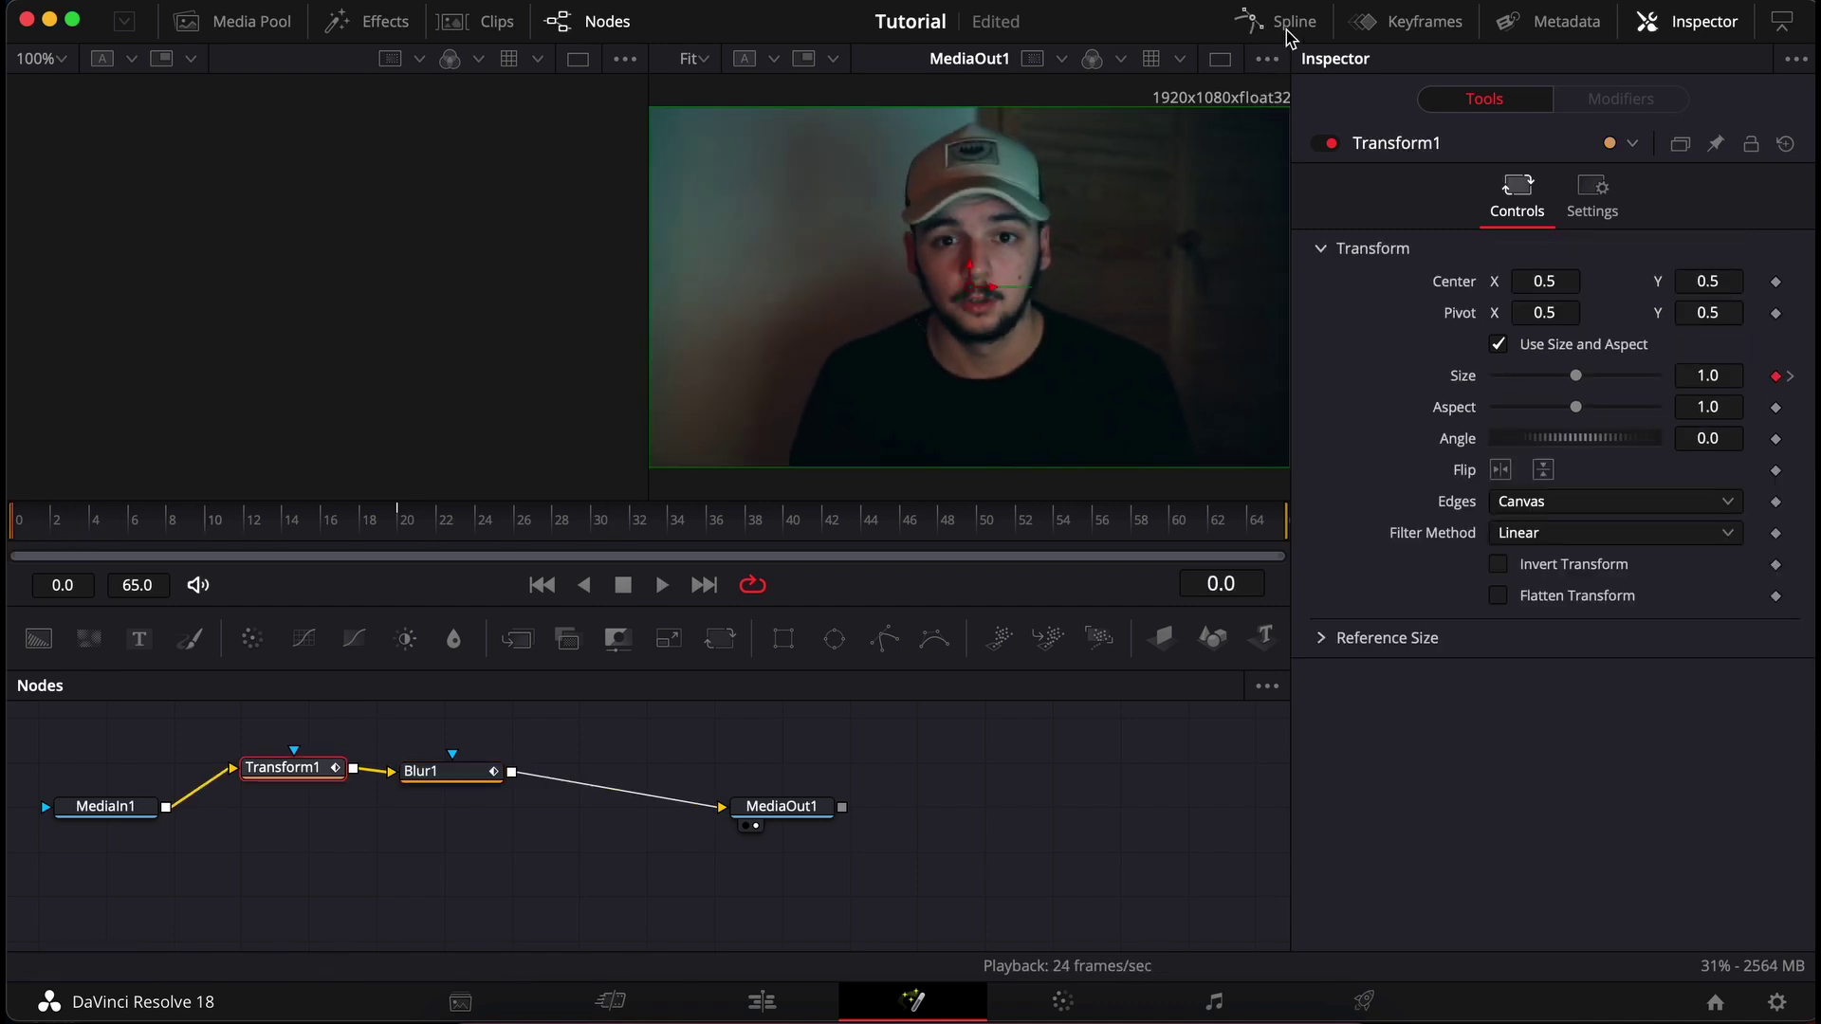
In the Spline panel, smooth all of Transform1's Size keyframes and set Ease In to 100.
left_click(1287, 31)
left_click(689, 757)
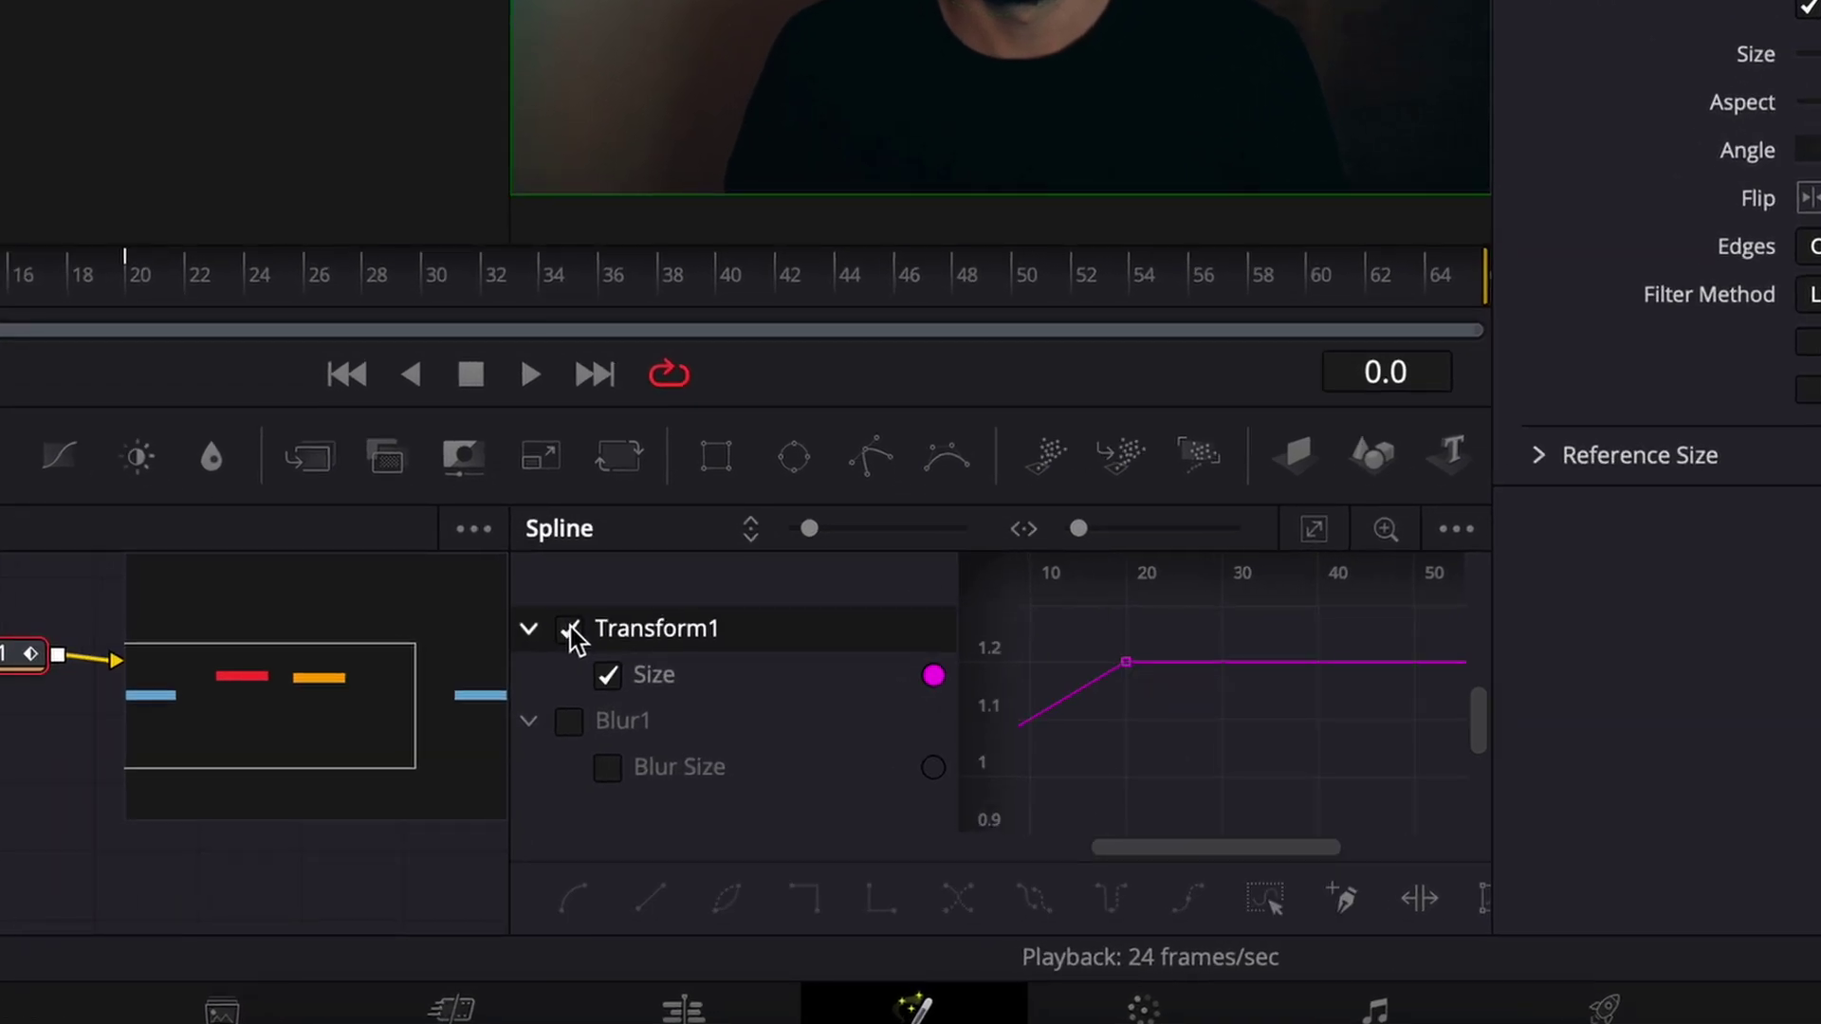
left_click(1309, 533)
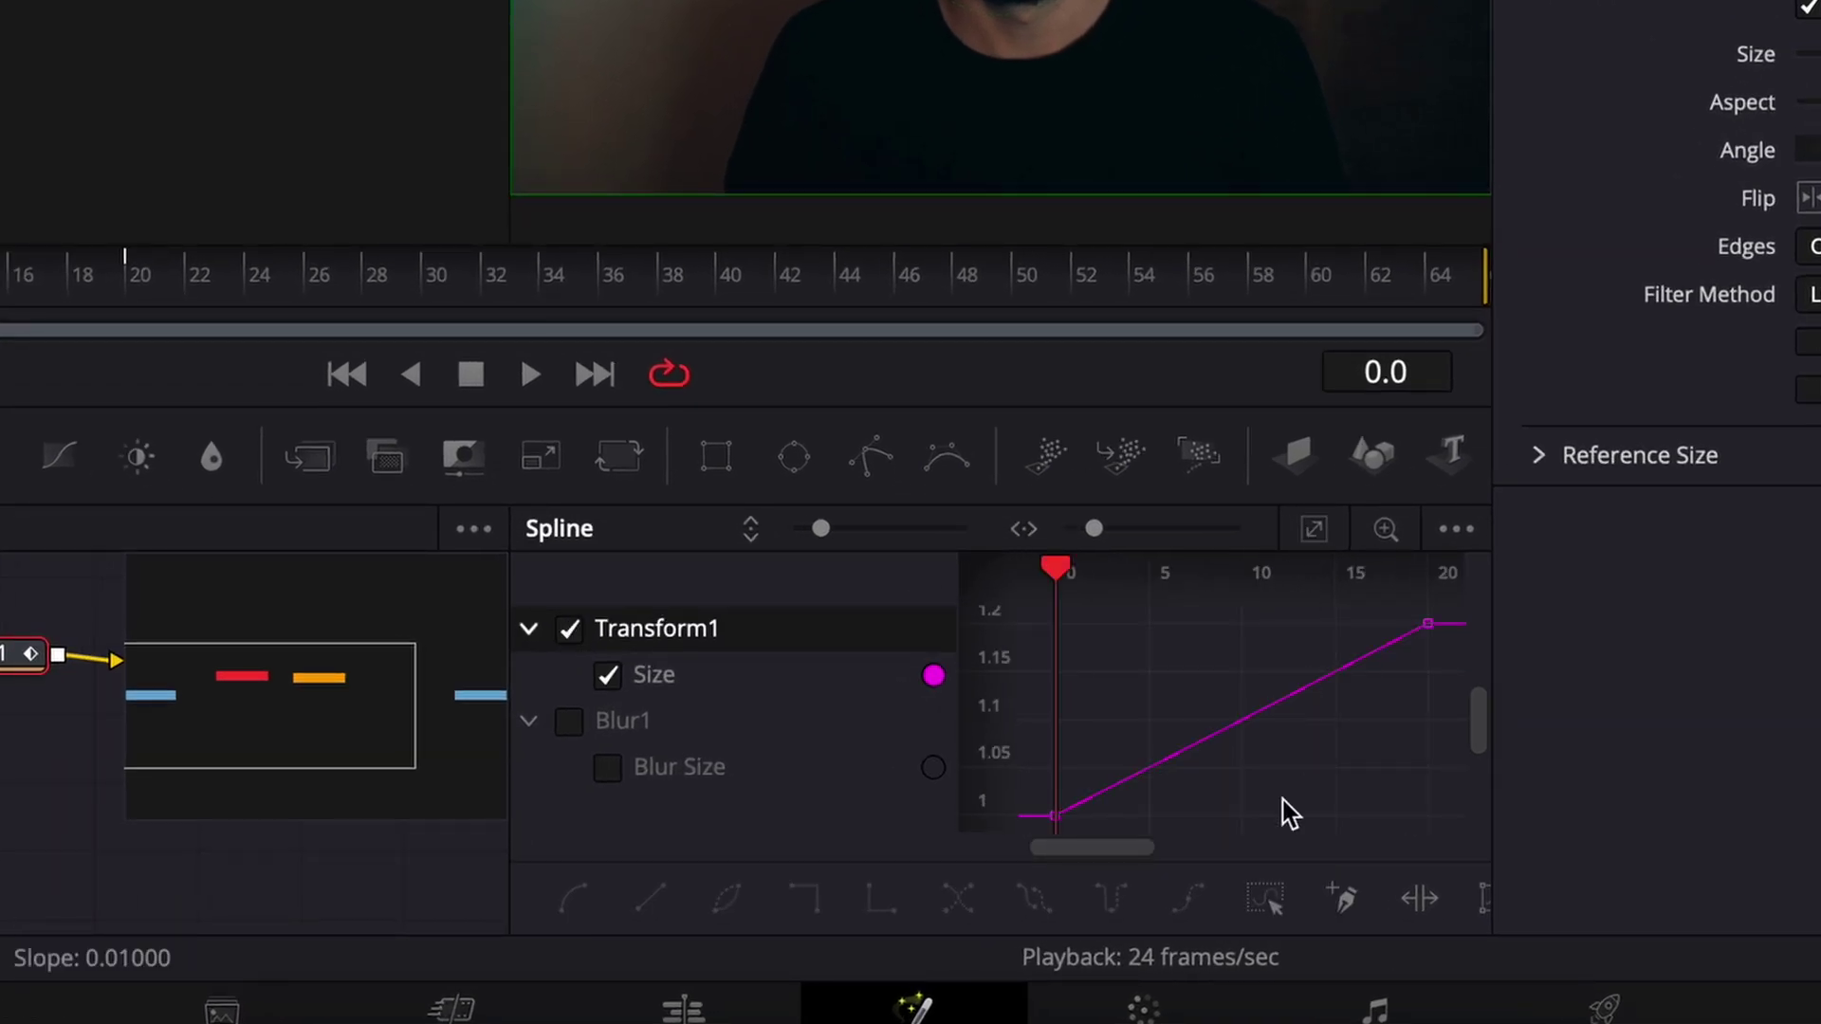
left_click(1268, 906)
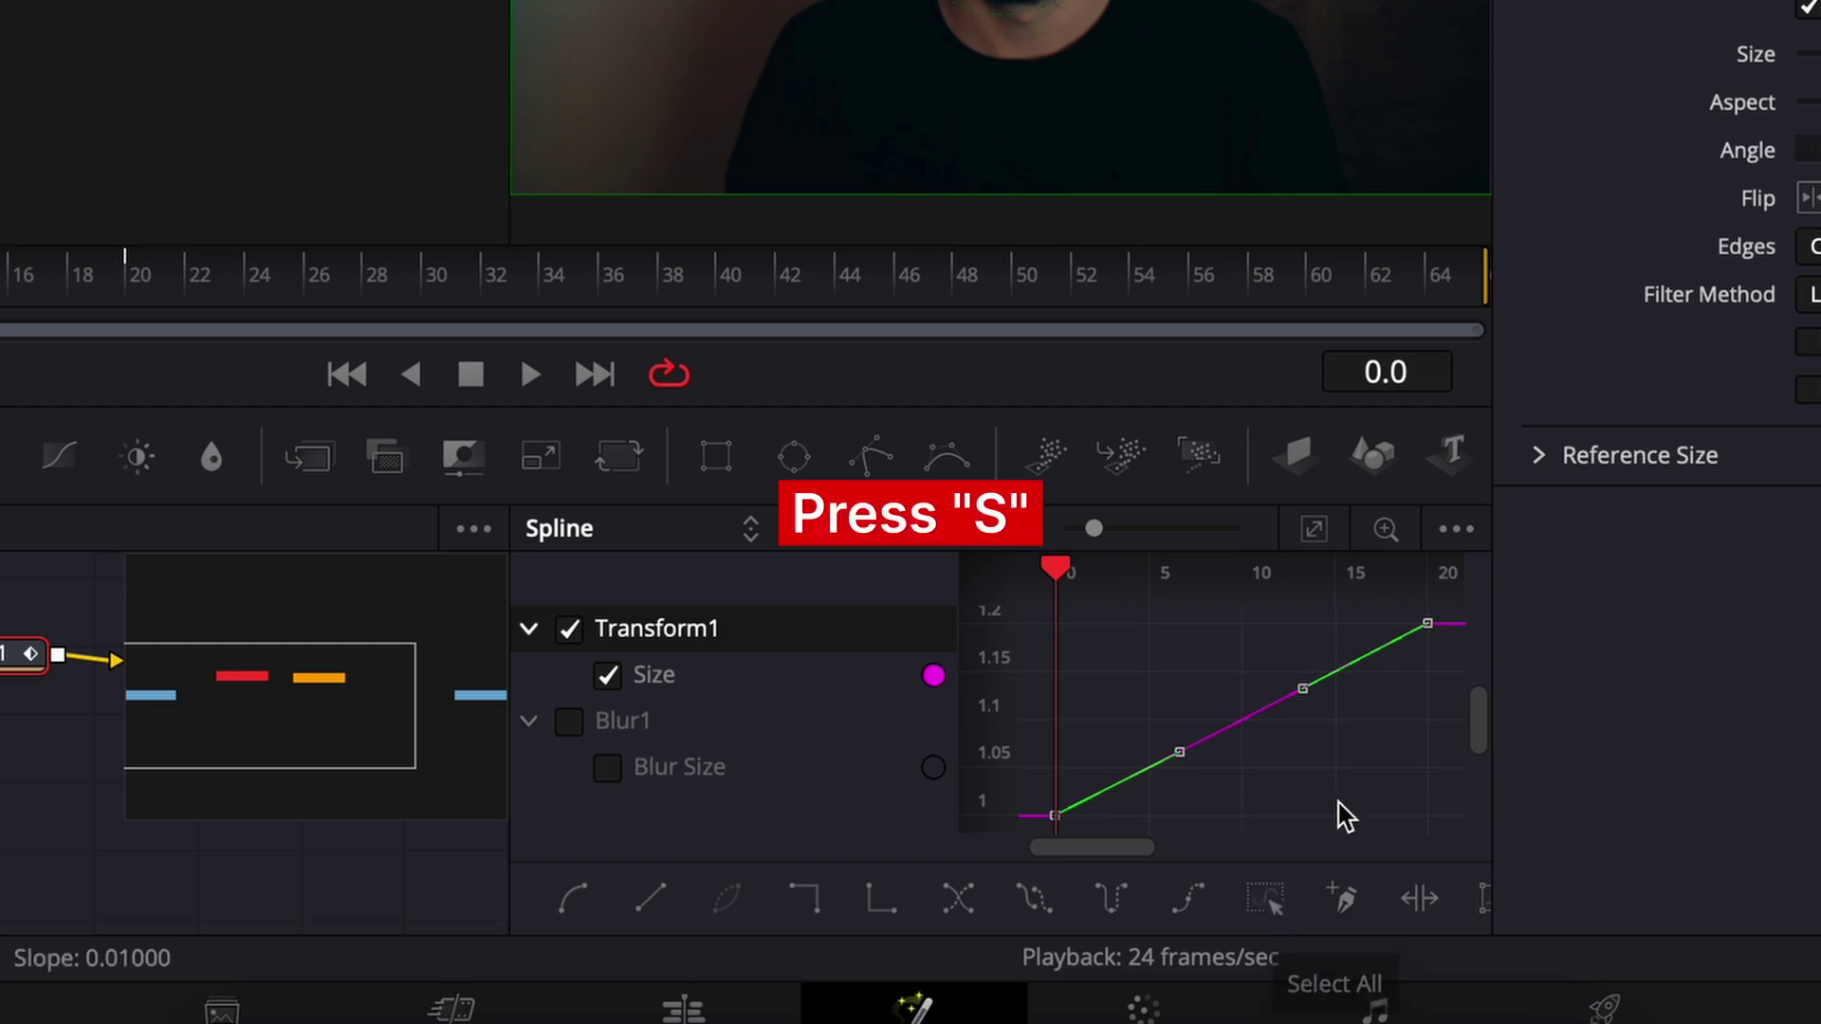
key("s")
key("t")
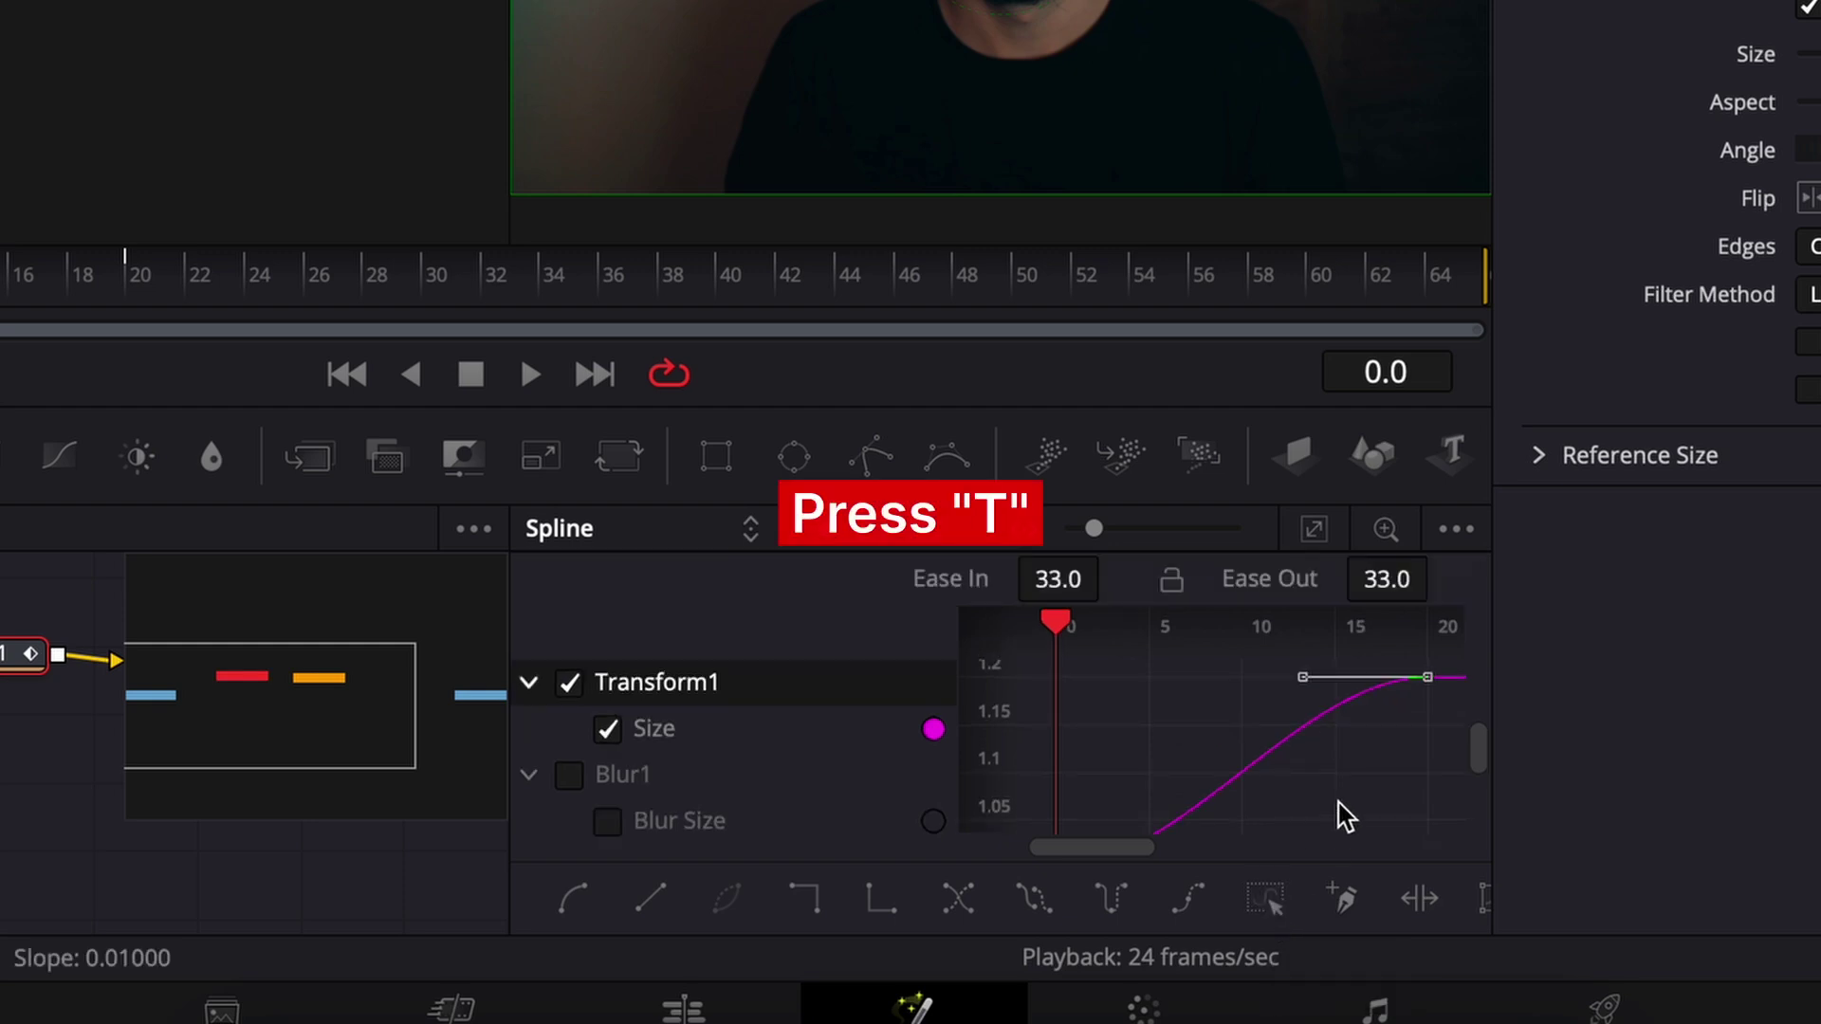
left_click(1066, 574)
type("100")
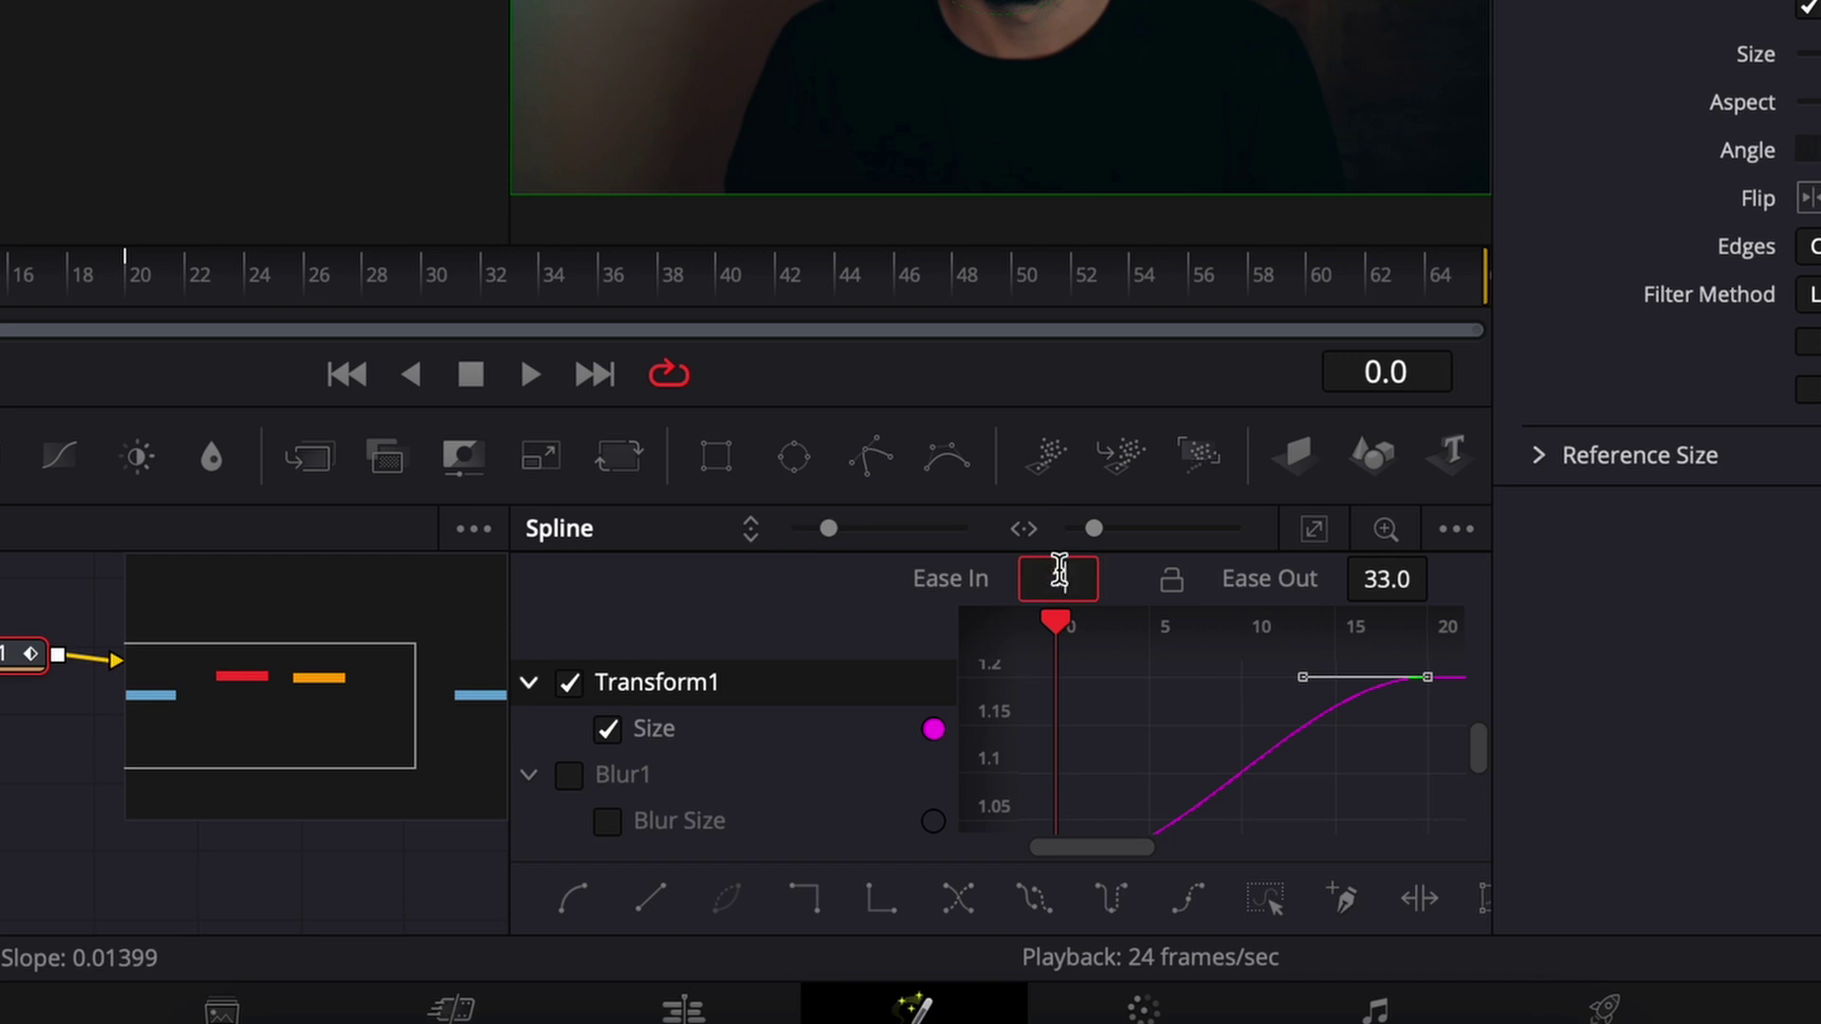
key("Return")
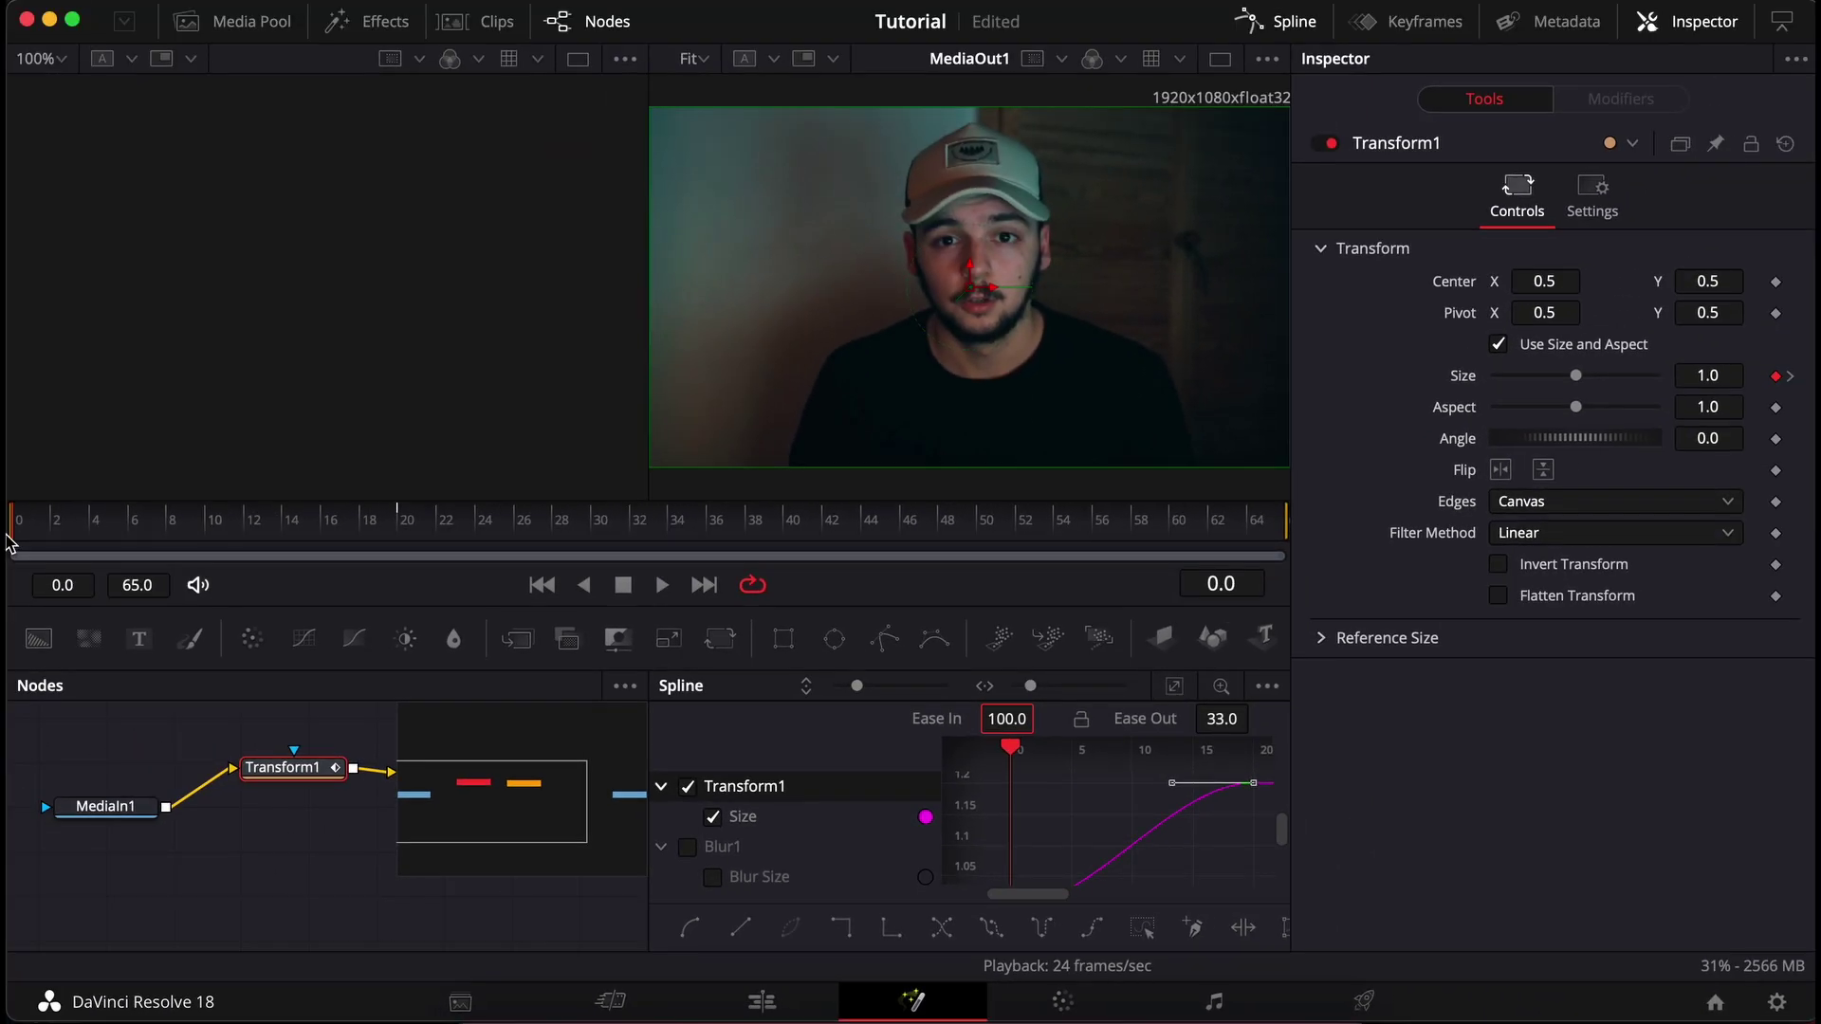
Drop zoom.setting into the graph; wire MediaIn1 into Transform1 and Blur1 into MediaOut1.
key("space")
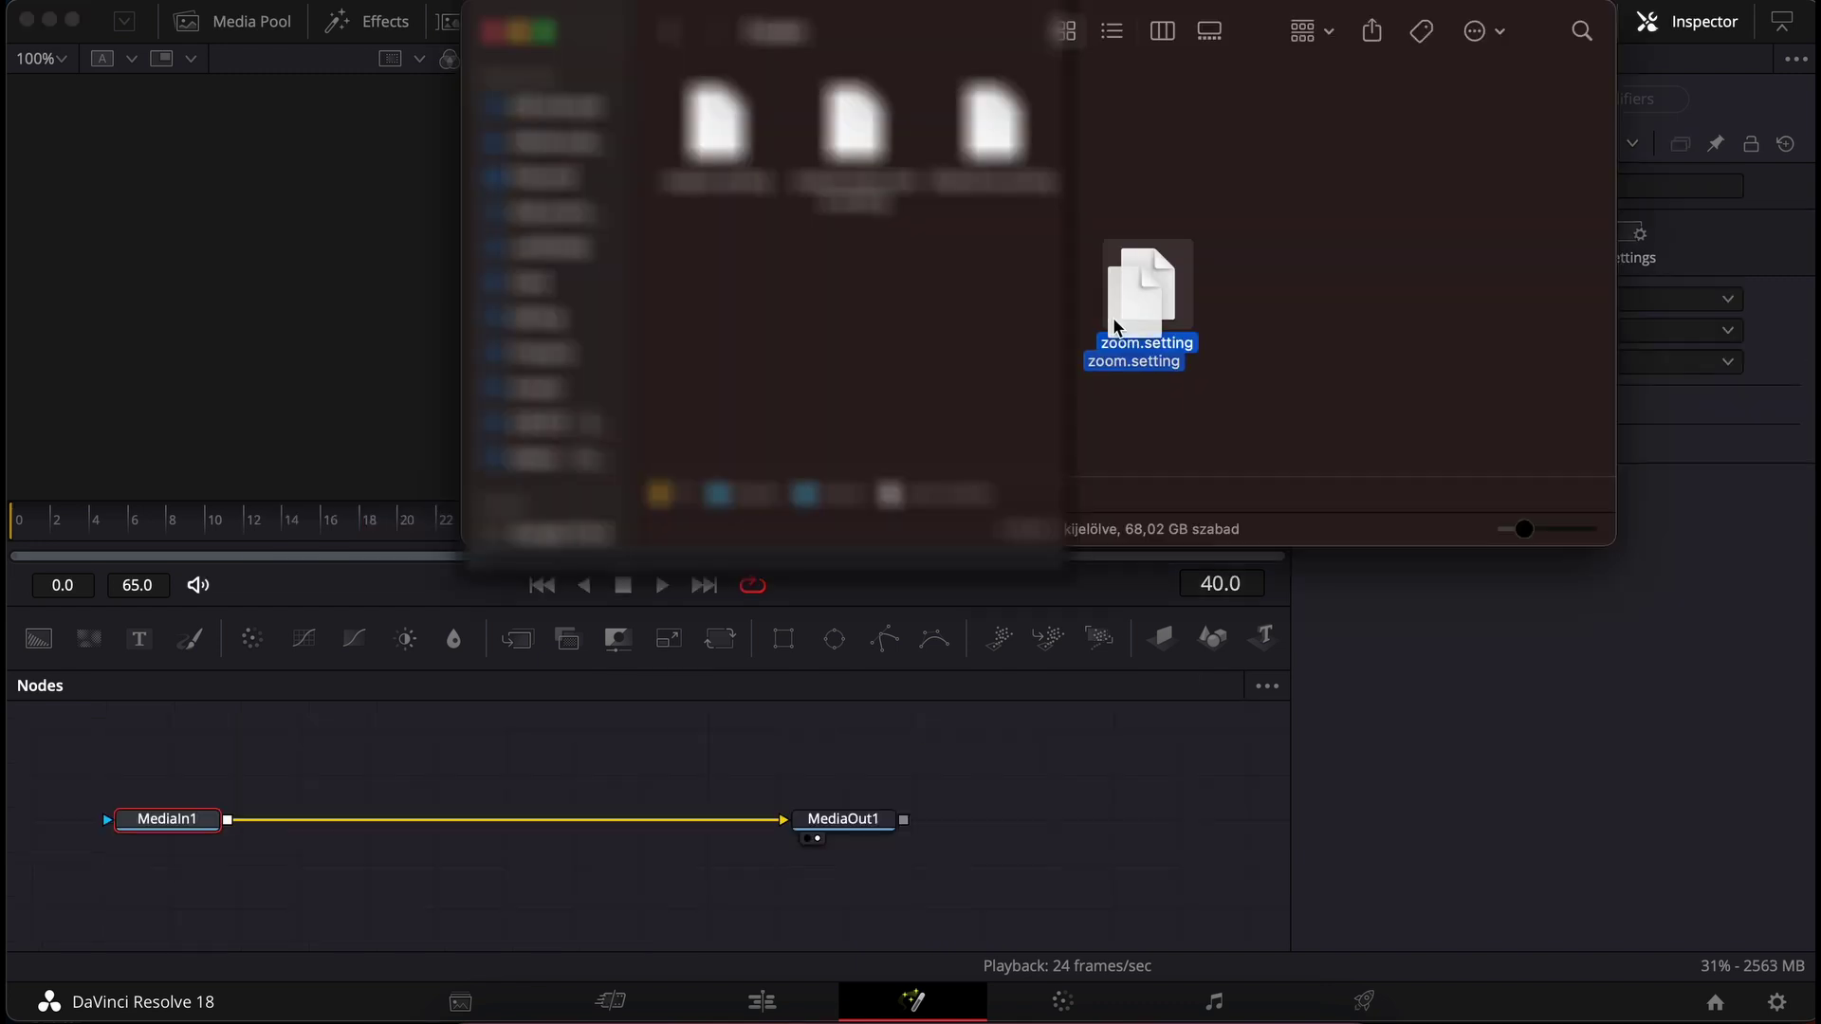
left_click_drag(1146, 289, 466, 793)
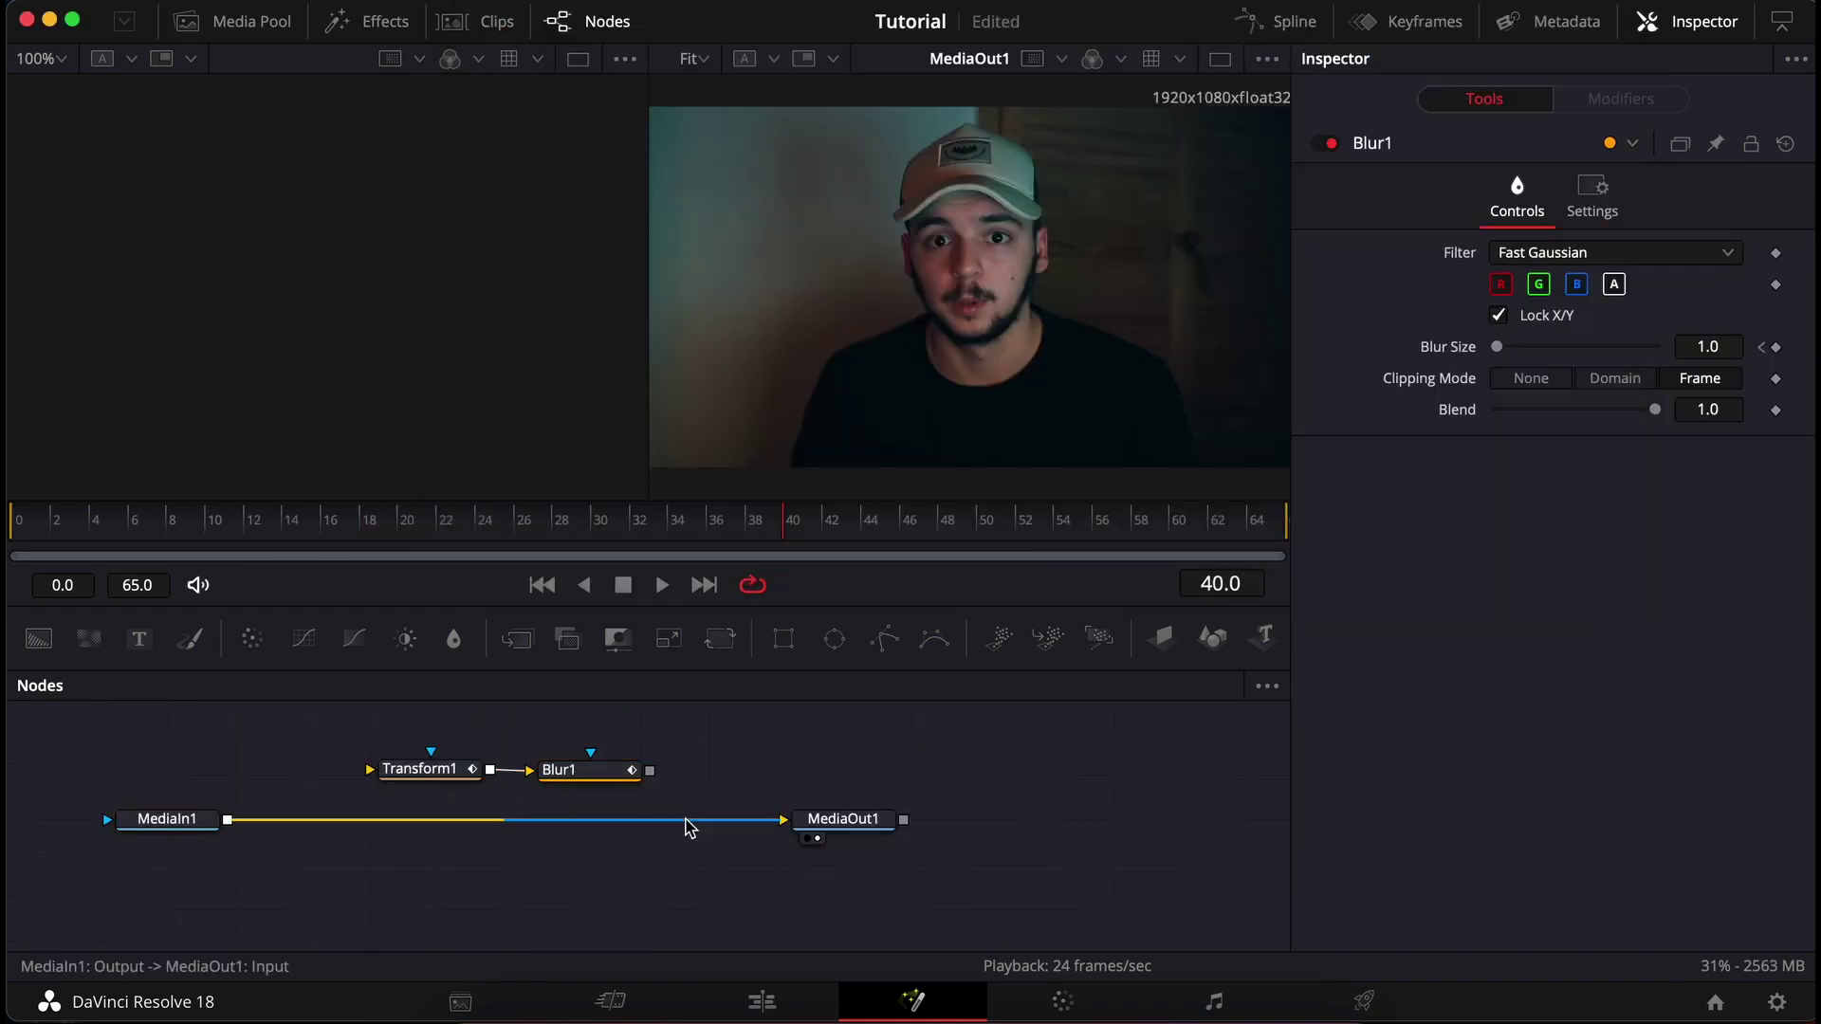
left_click_drag(691, 831, 388, 770)
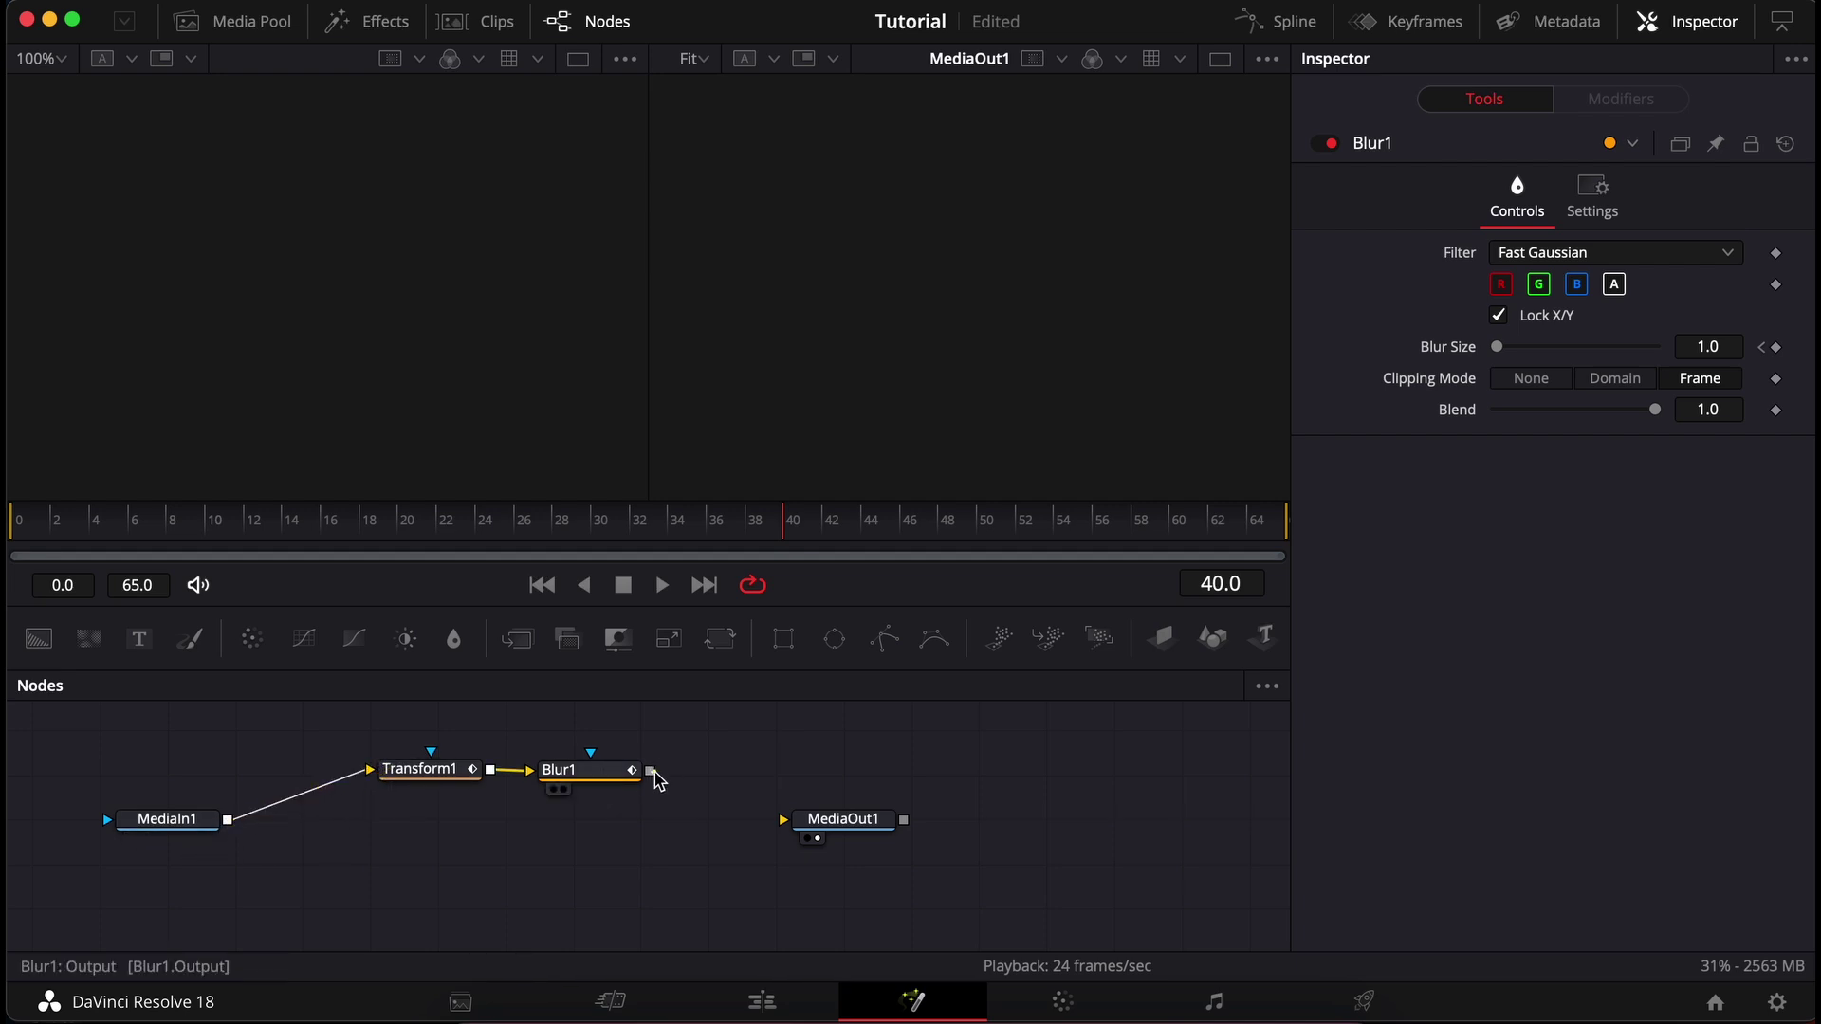
left_click_drag(652, 771, 823, 840)
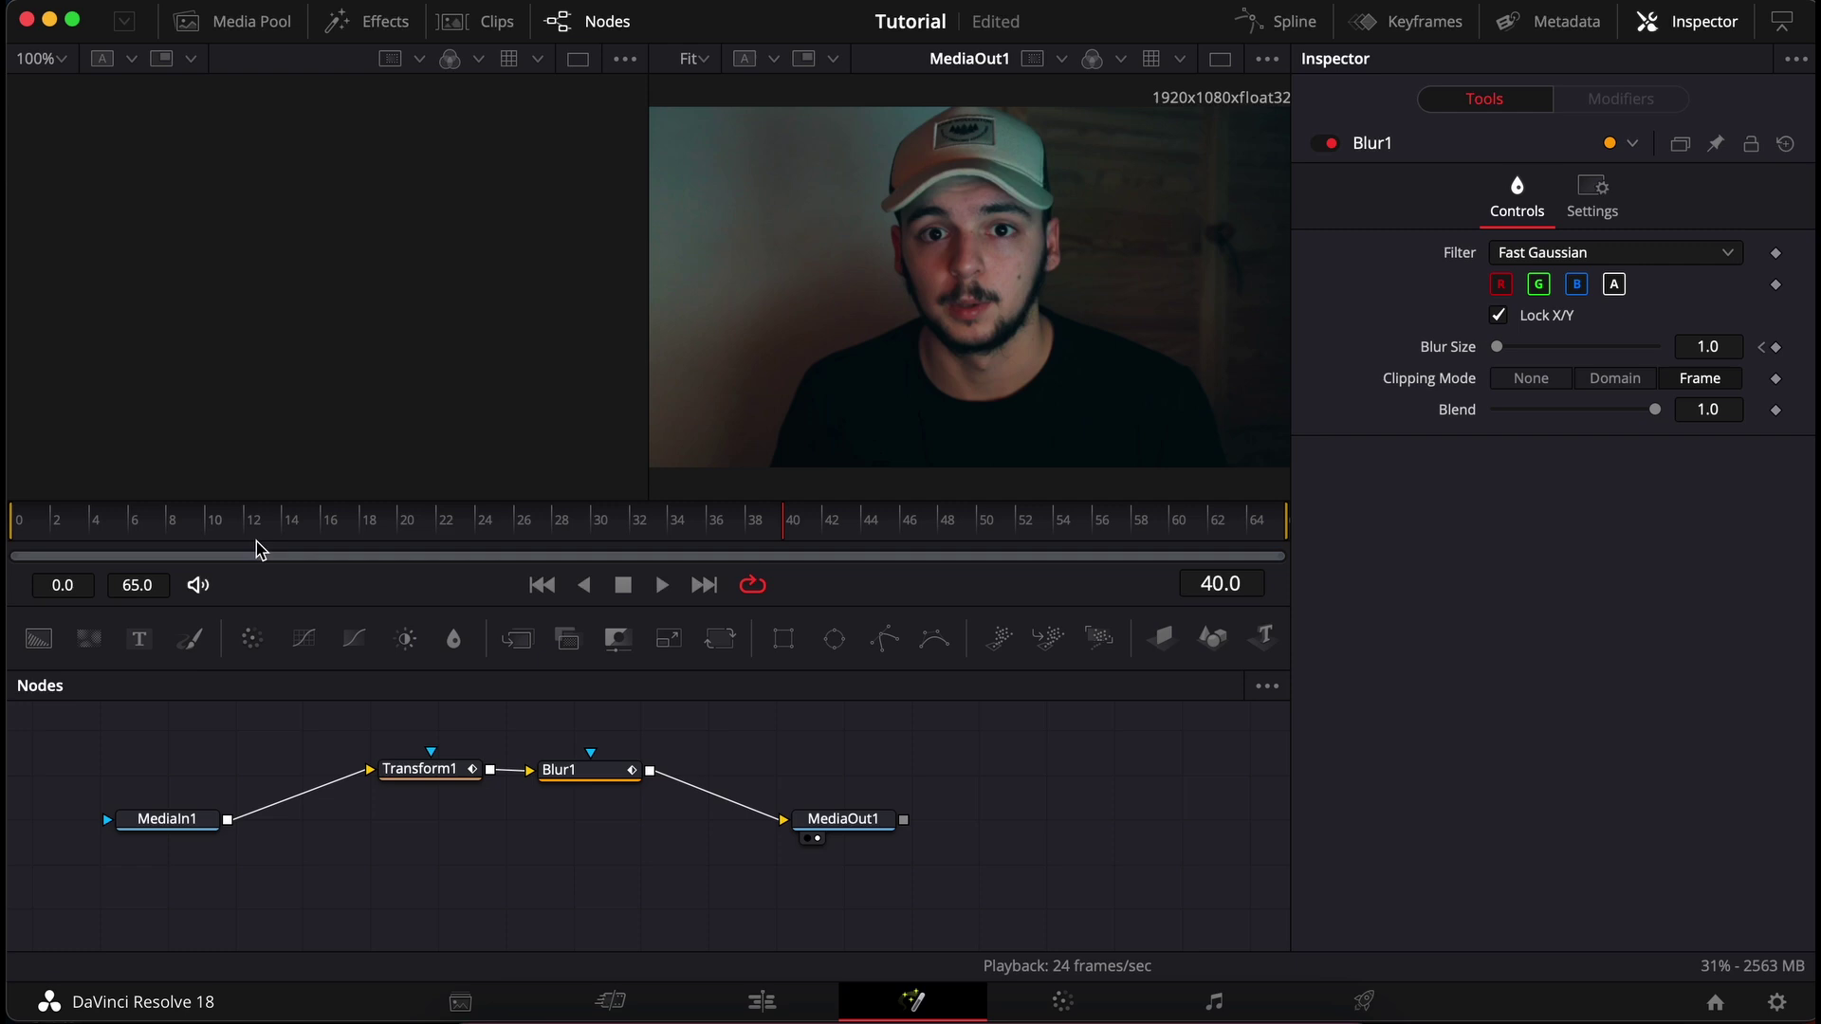
Play the preset's zoom and blur from frame 0.
left_click_drag(259, 550, 12, 521)
key("space")
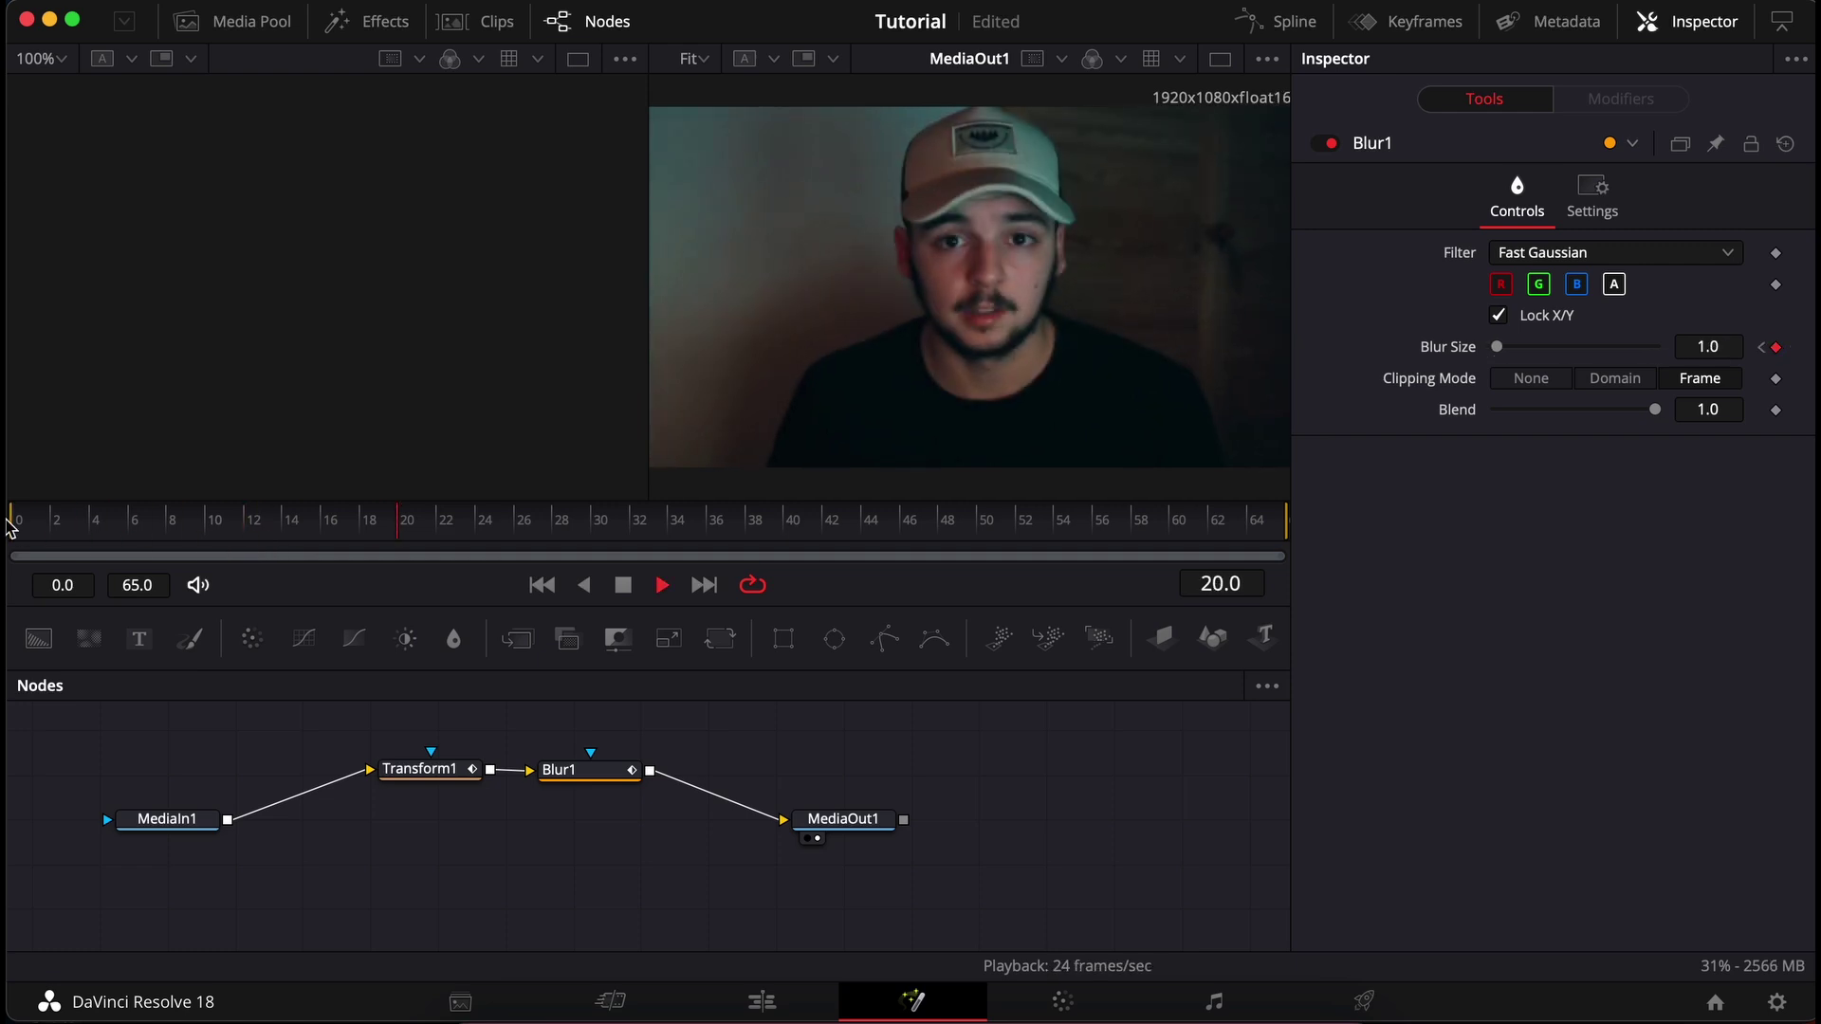
key("space")
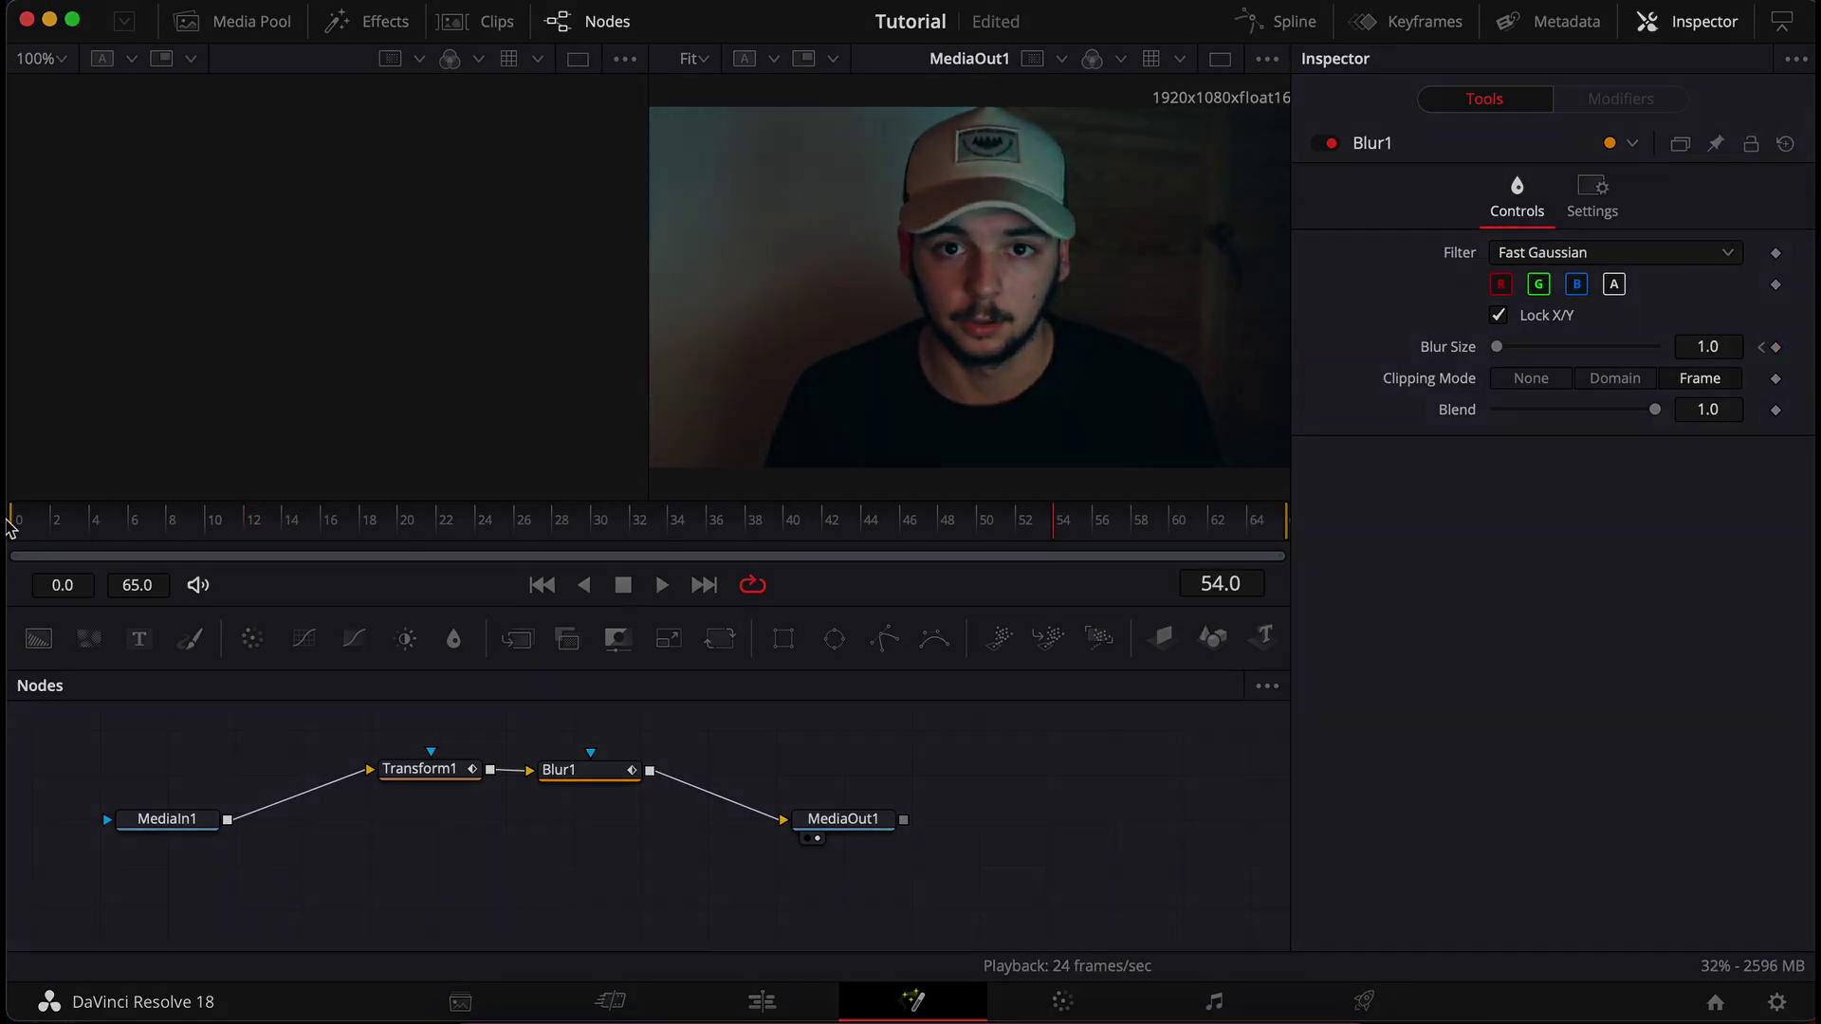